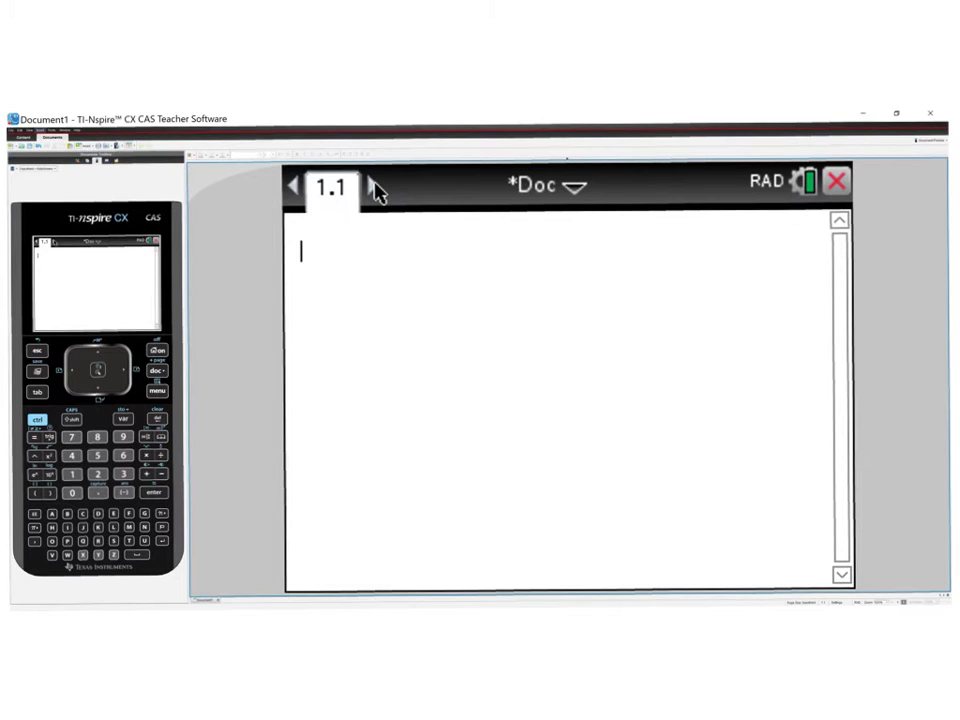
# Start a function definition with Define, entering E(t)=20+15
pyautogui.click(159, 391)
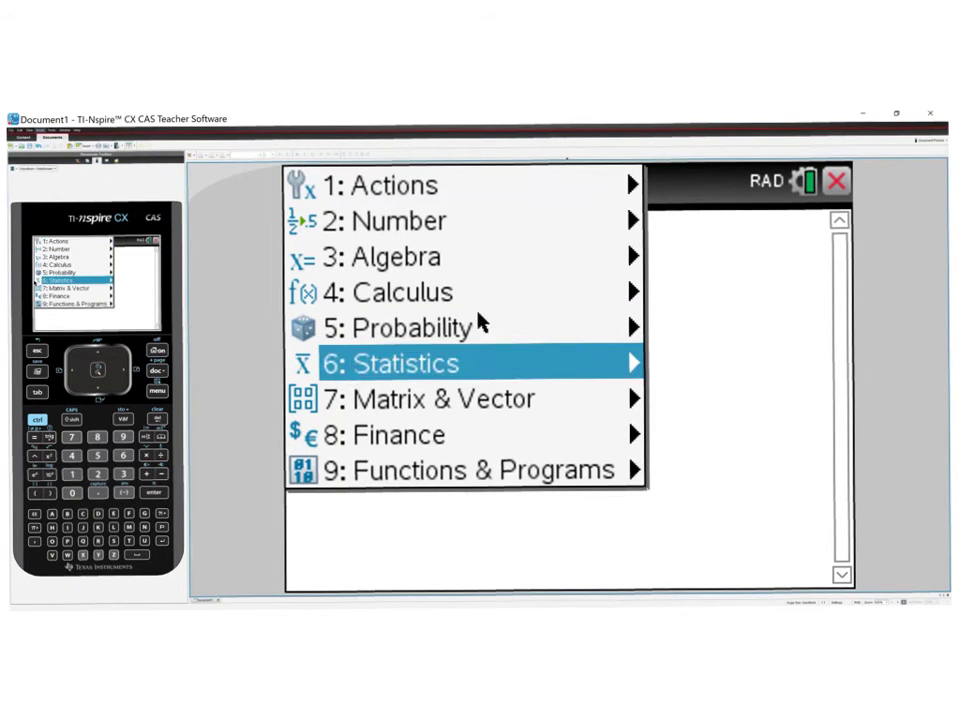
pyautogui.click(625, 187)
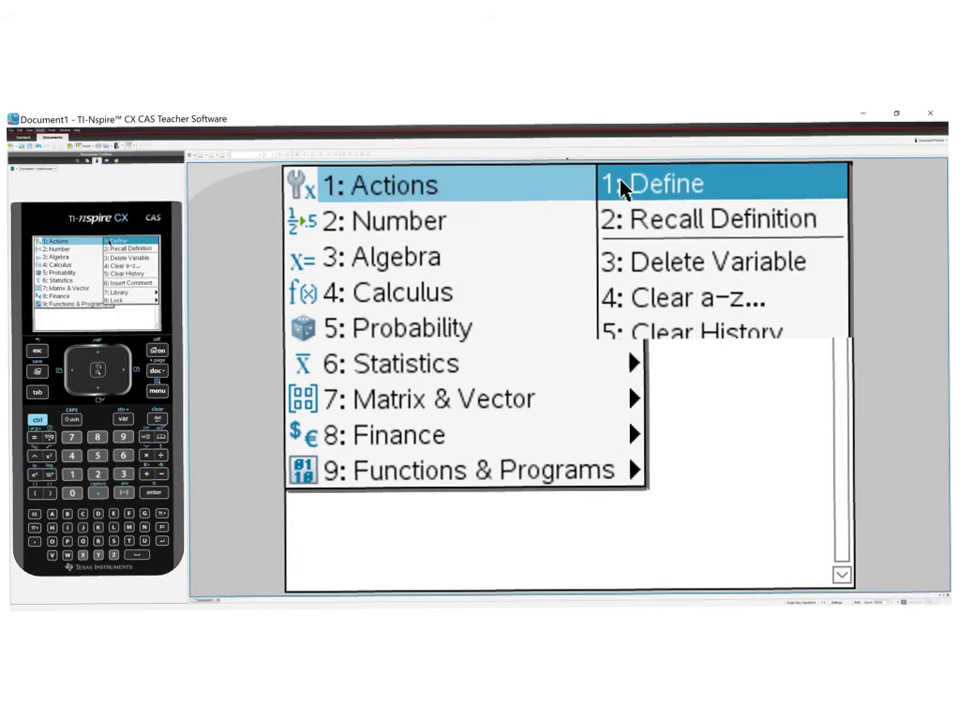
pyautogui.click(621, 188)
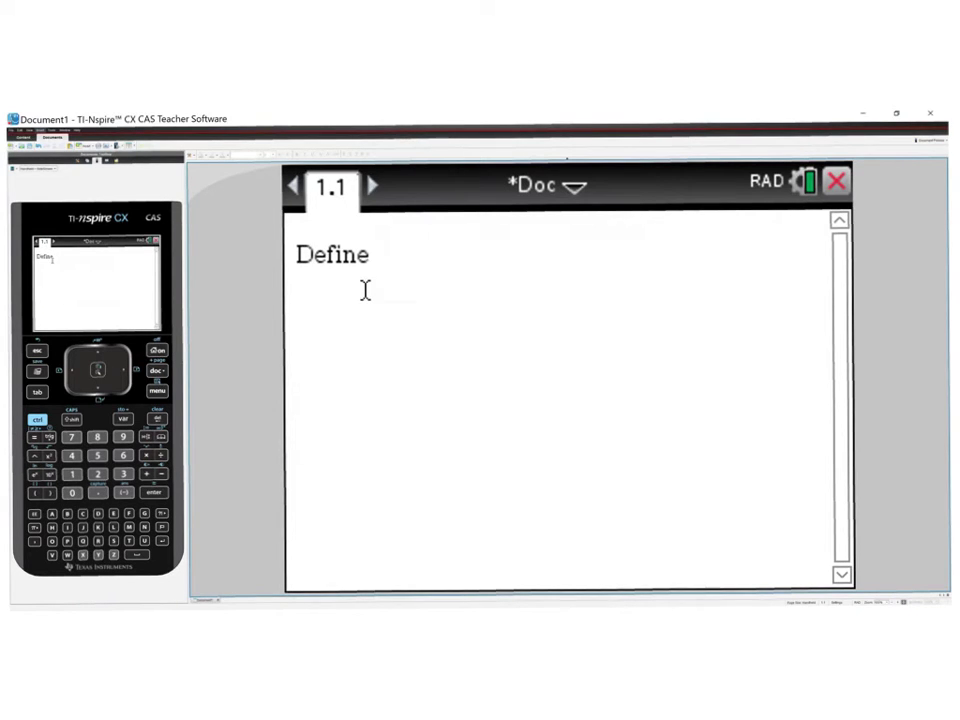
pyautogui.write('E(t')
pyautogui.click(428, 252)
pyautogui.write('=')
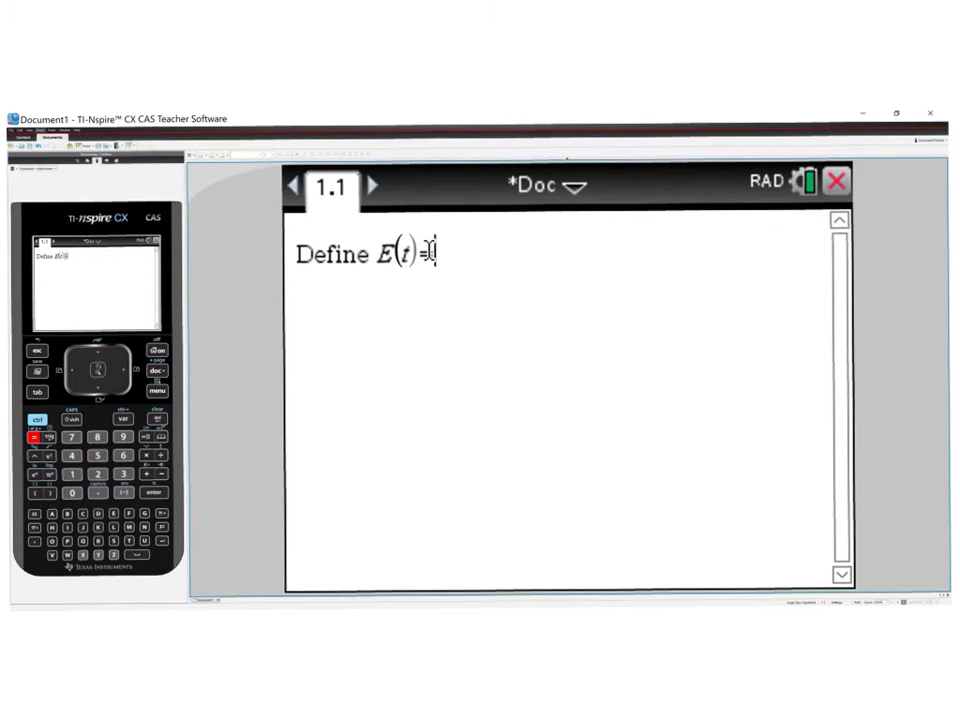
pyautogui.write('20+15')
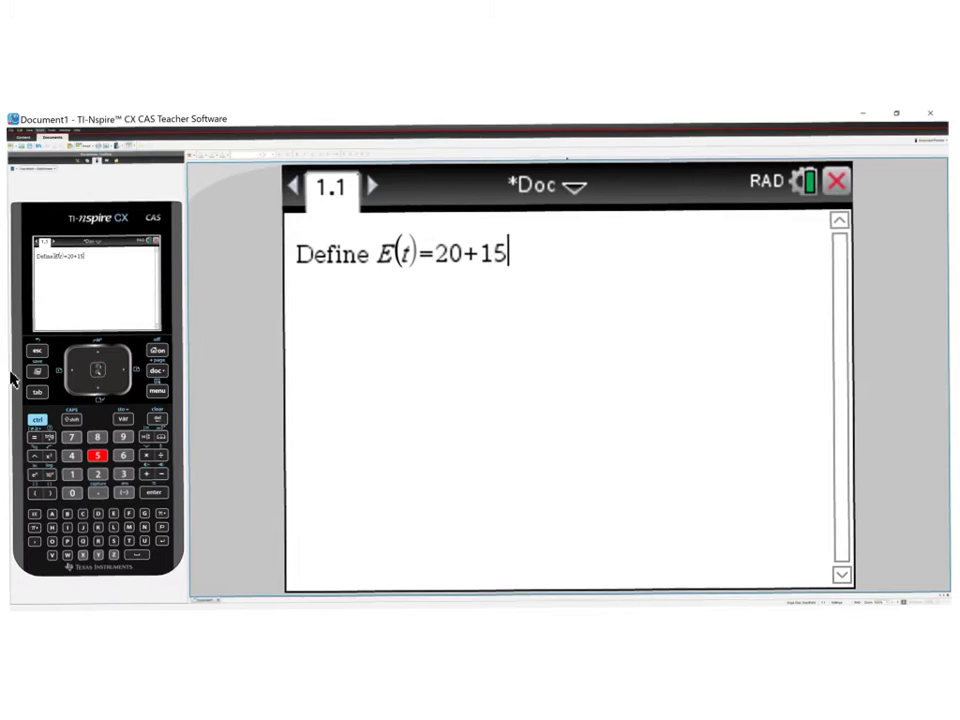
pyautogui.click(49, 438)
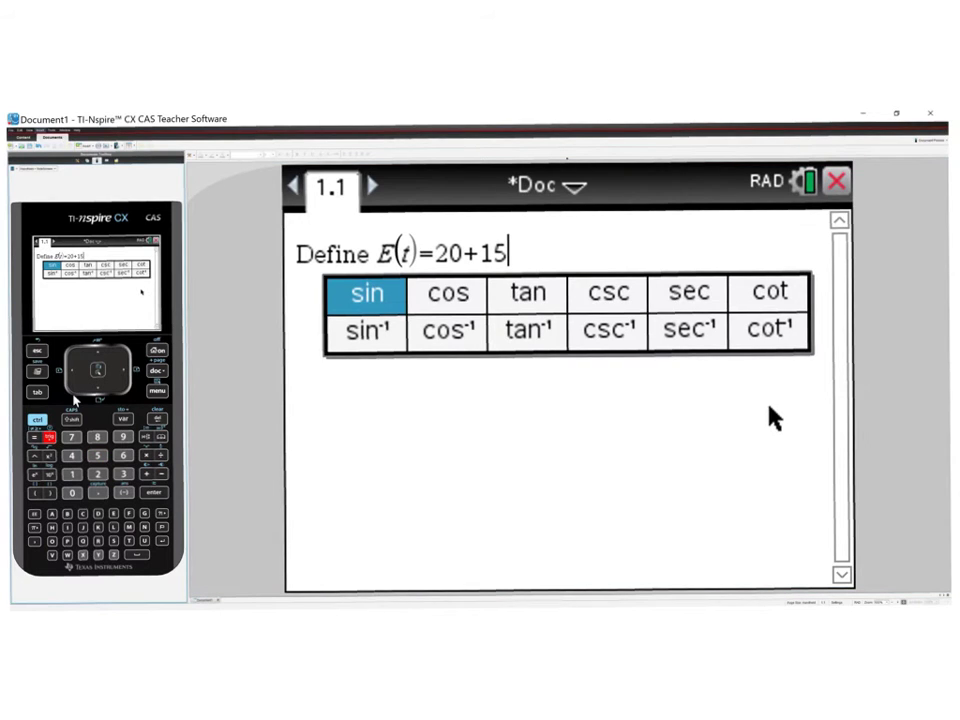
# Append sin after 20+15 and put a fraction template inside its parentheses
pyautogui.click(387, 291)
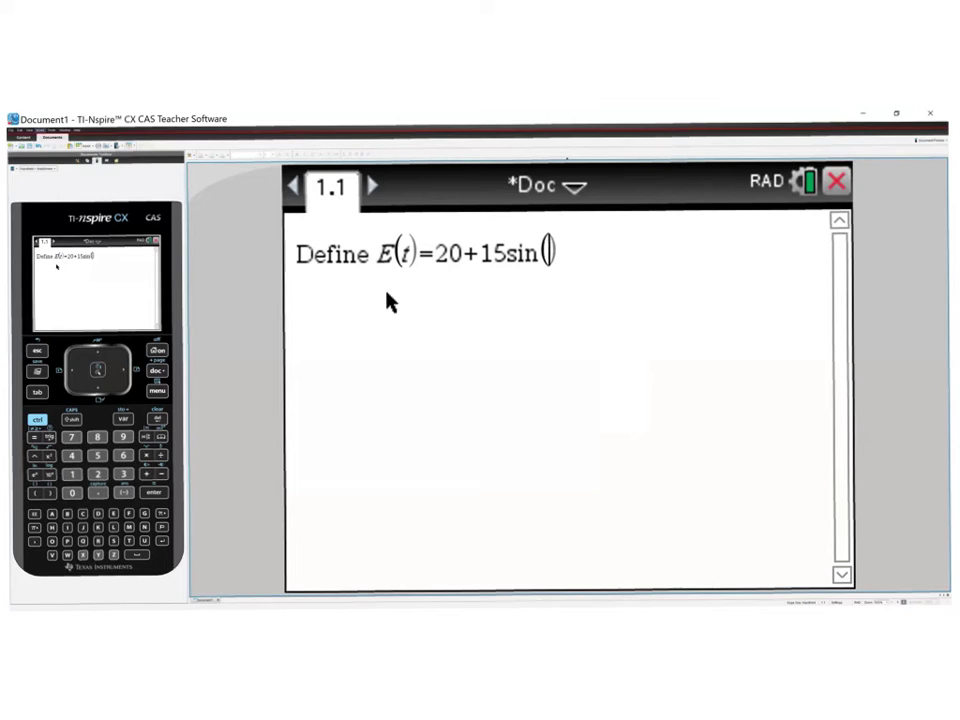
pyautogui.click(147, 437)
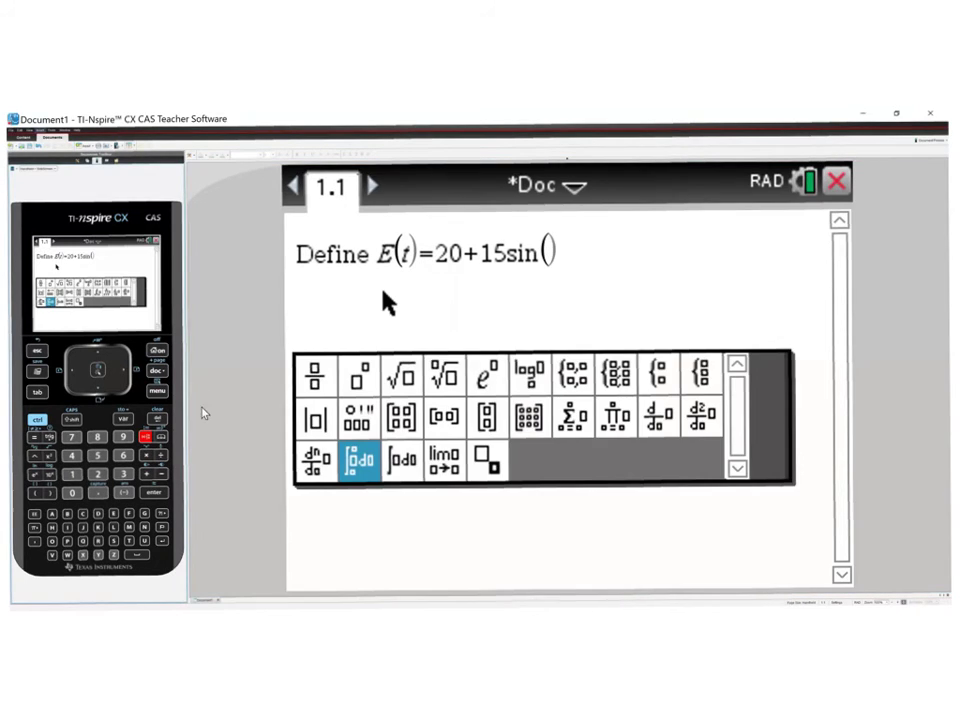
pyautogui.click(318, 379)
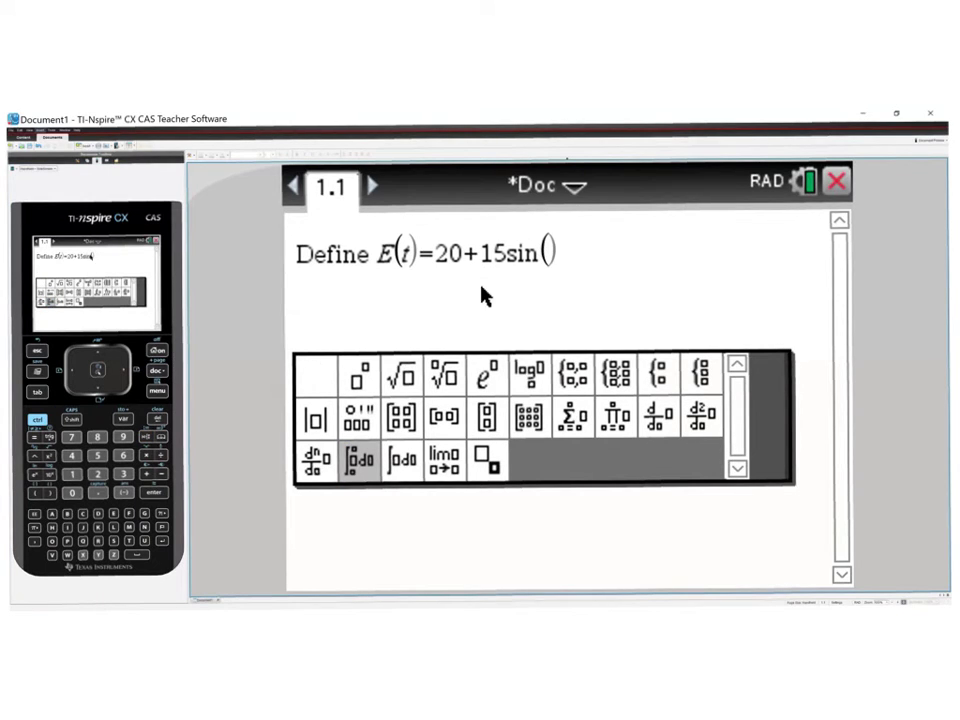
pyautogui.click(548, 254)
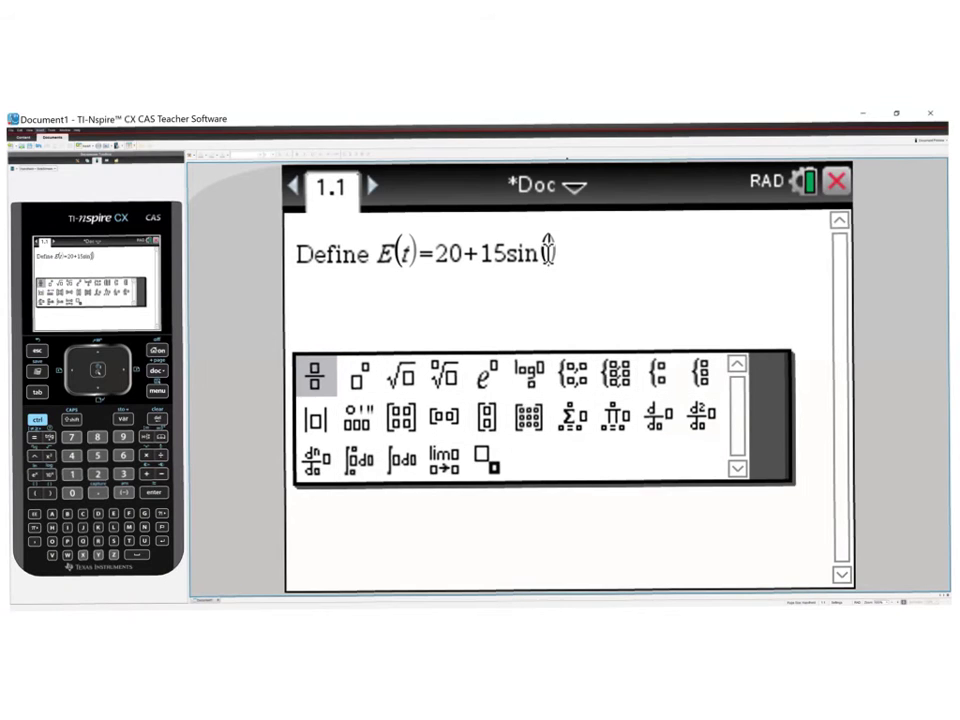
pyautogui.click(312, 386)
pyautogui.click(312, 386)
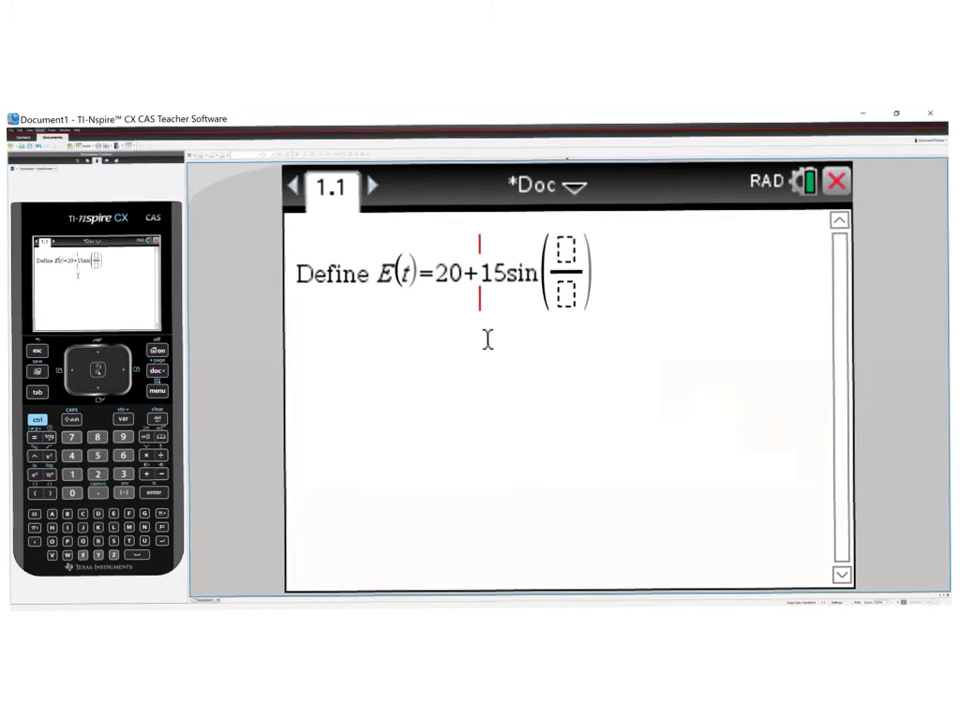
# Fill the fraction with π·t over 6 and store the e(t) definition
pyautogui.click(35, 529)
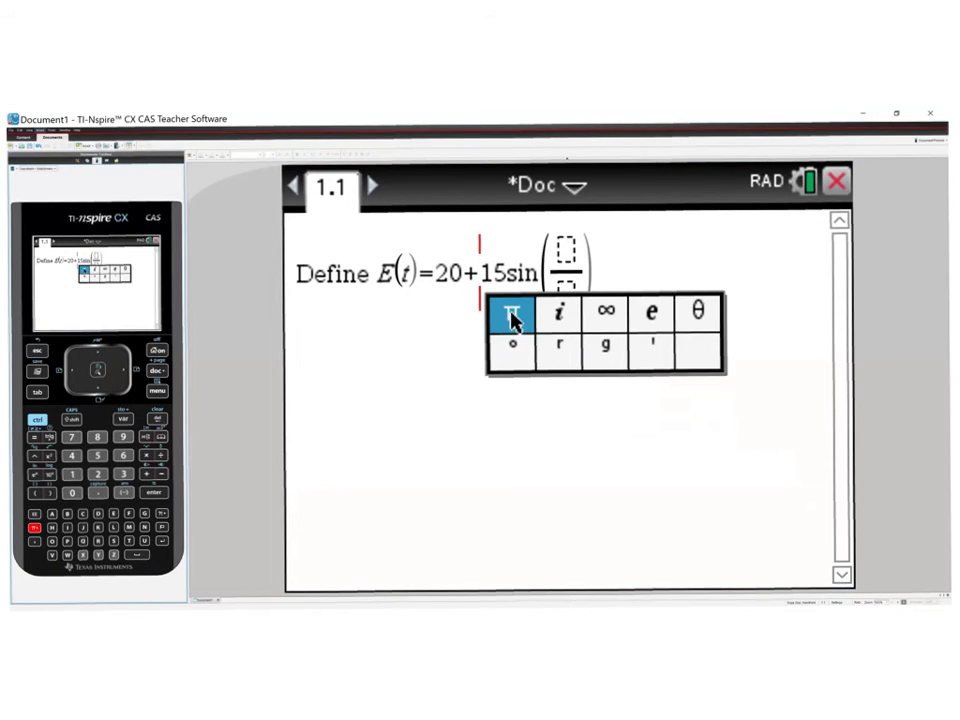
pyautogui.click(570, 262)
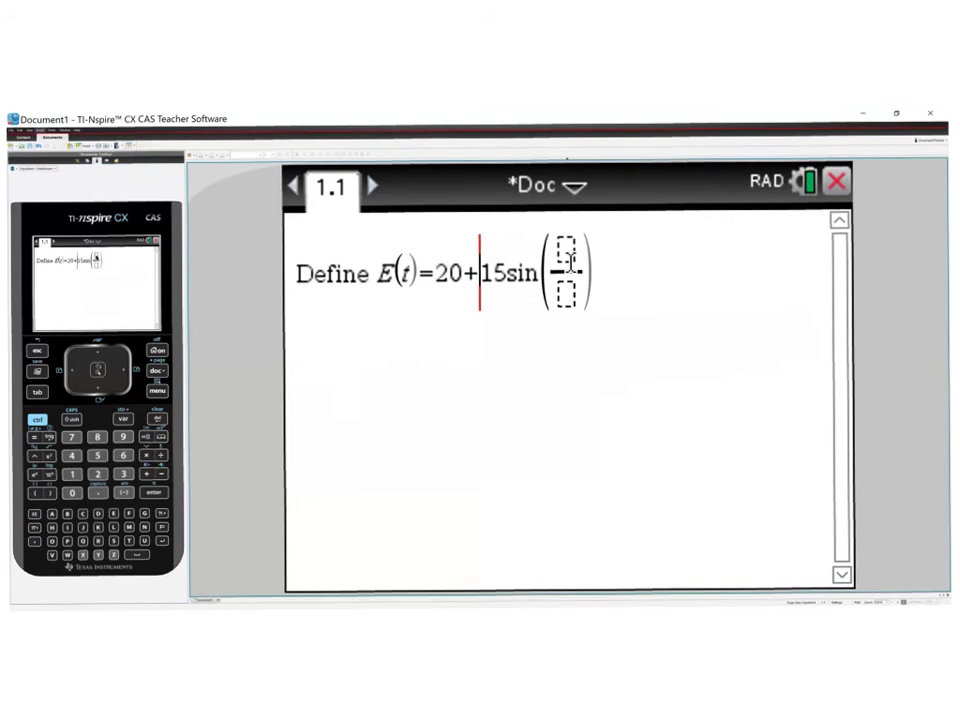
pyautogui.click(32, 527)
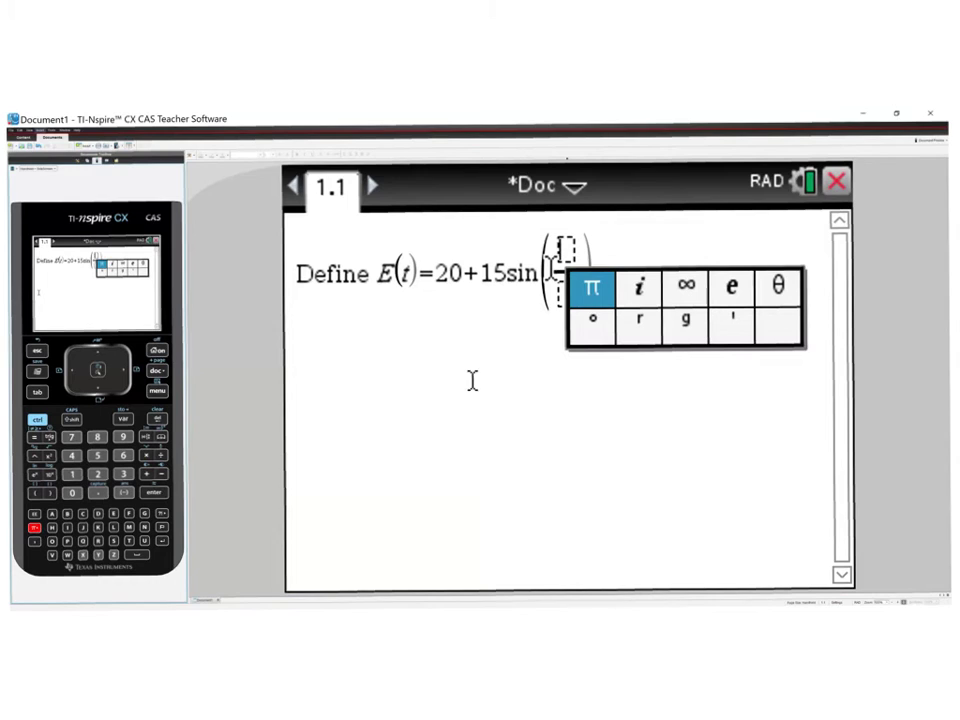
pyautogui.click(598, 288)
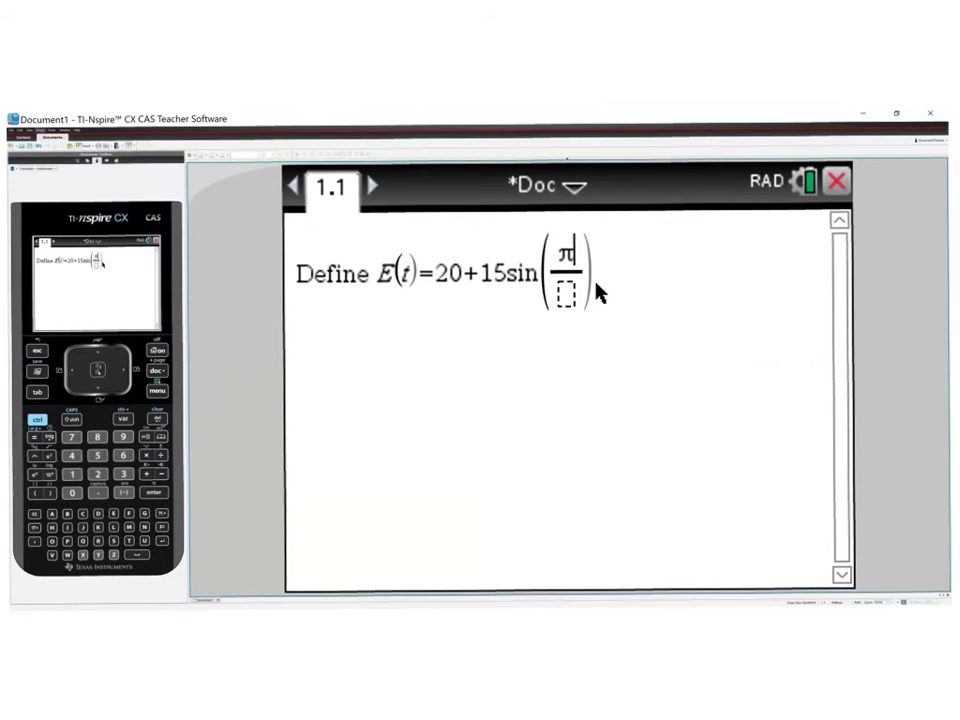
pyautogui.write('t')
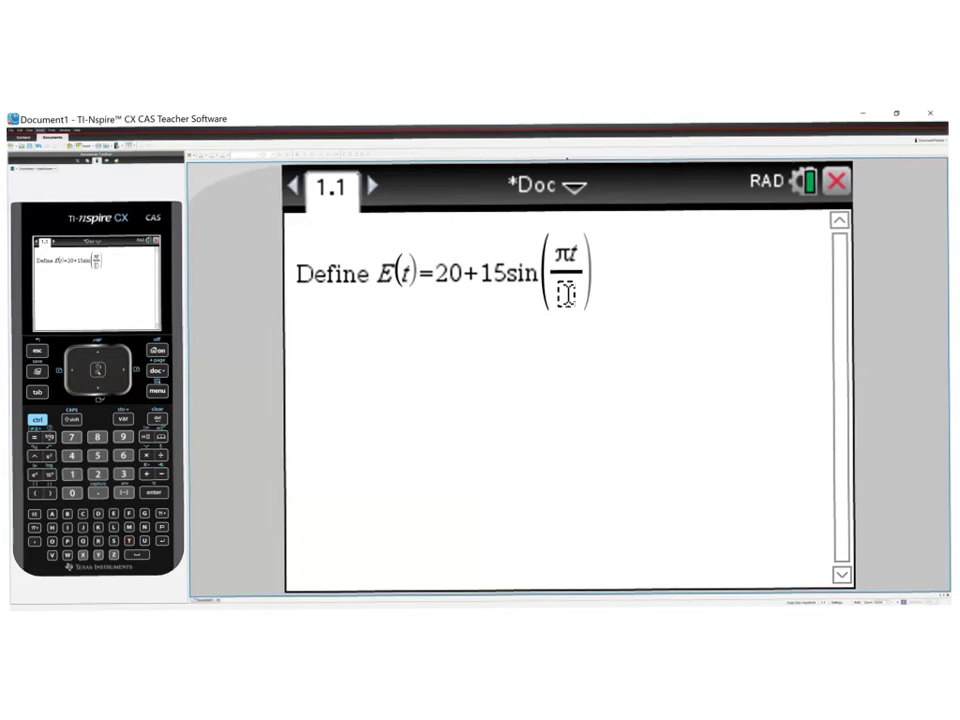
pyautogui.click(566, 293)
pyautogui.write('6')
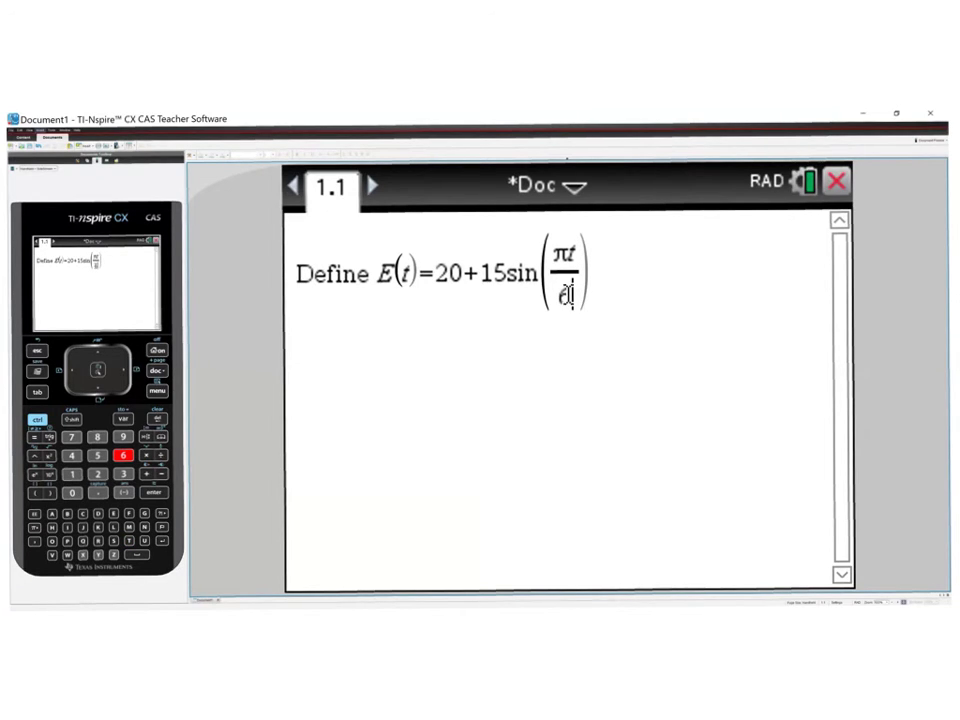
pyautogui.press('Return')
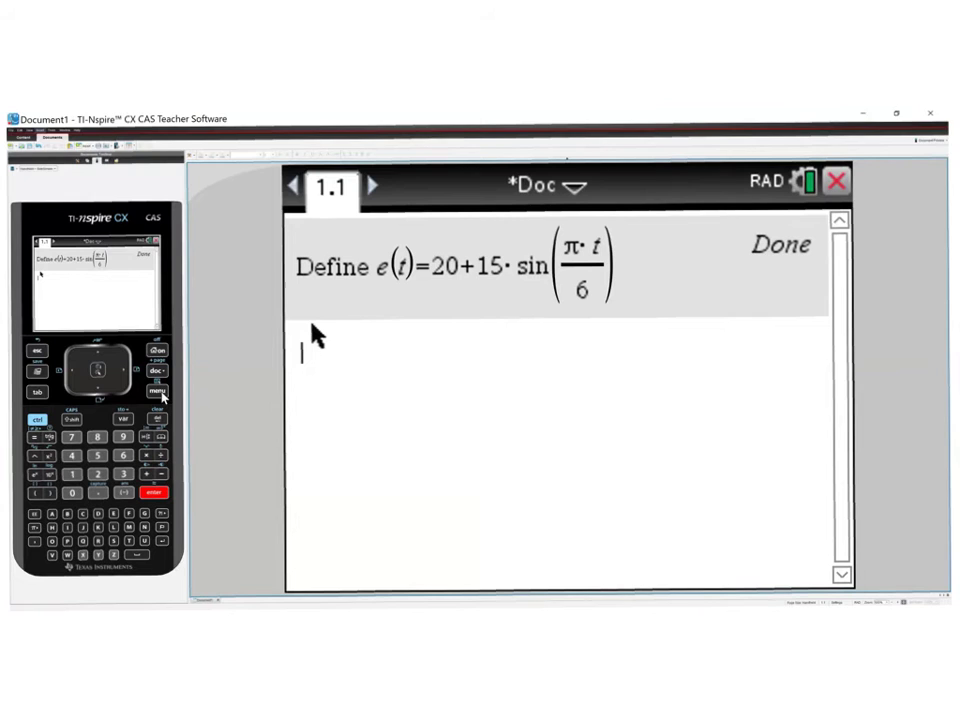
# Define l(t)=4+2^(0.1t^2) with the Define command and enter it
pyautogui.hotkey('ctrl', 'm')
pyautogui.press('Down')
pyautogui.press('Down')
pyautogui.press('Down')
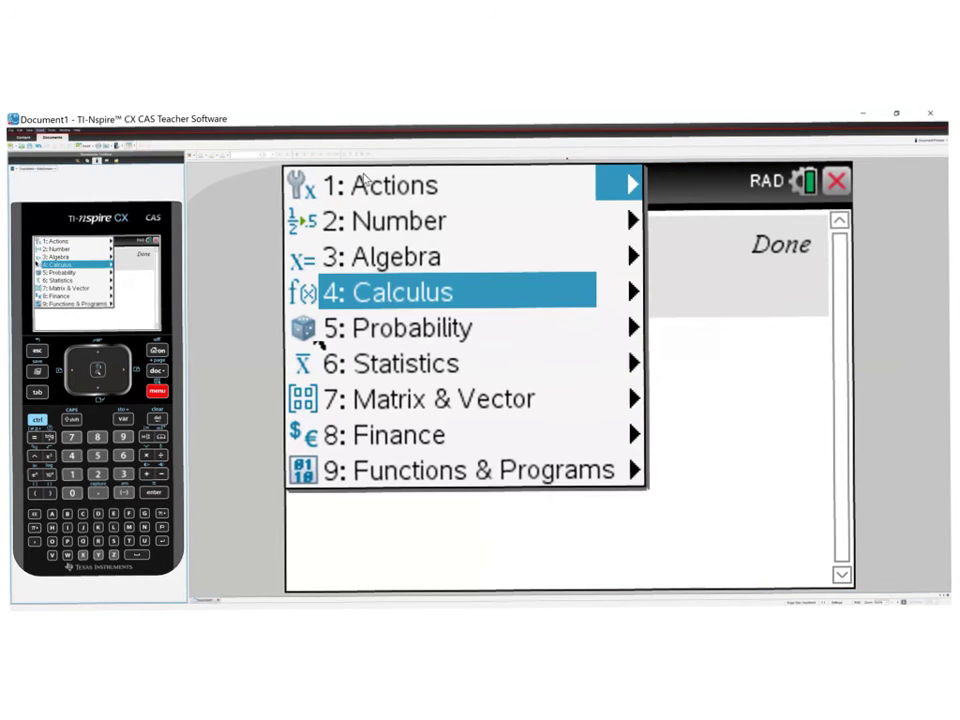
pyautogui.press('Right')
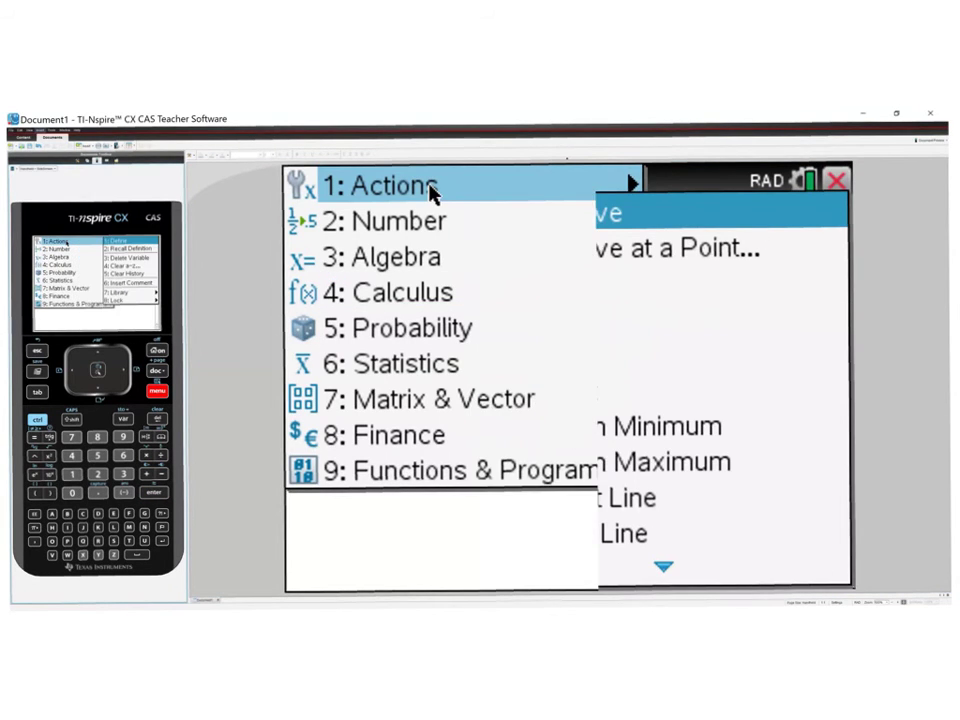
pyautogui.moveTo(431, 192)
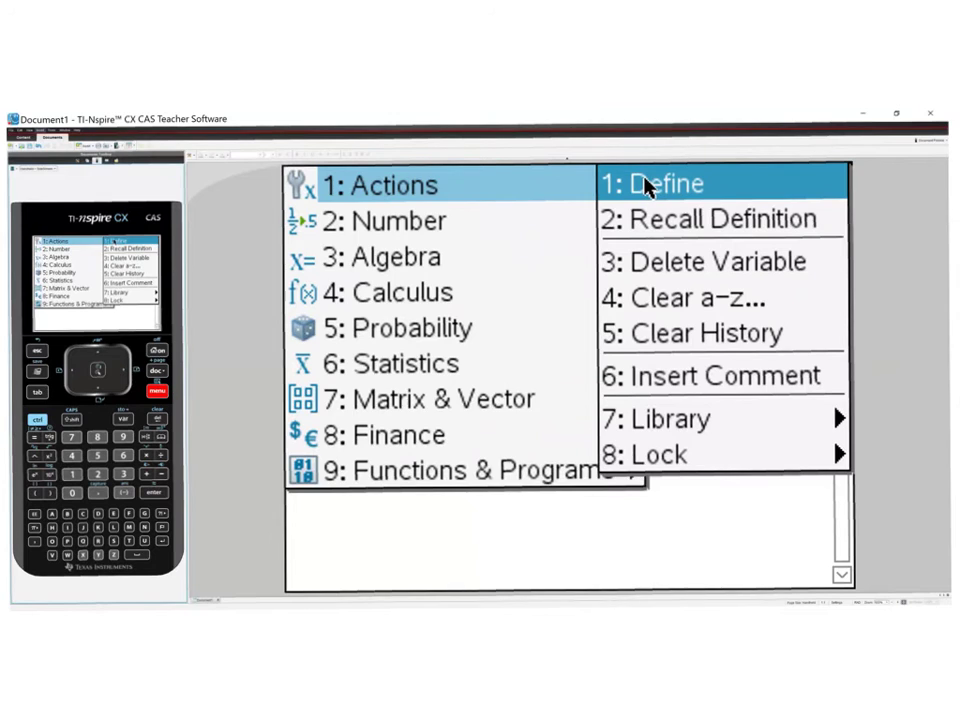
pyautogui.click(645, 185)
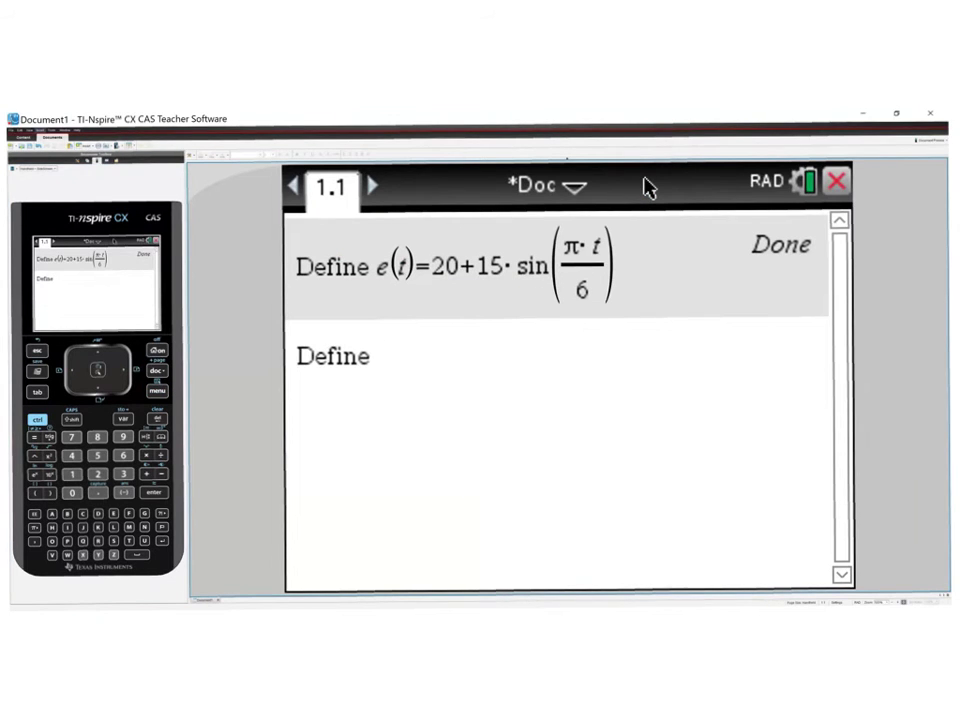
pyautogui.write('l(t)')
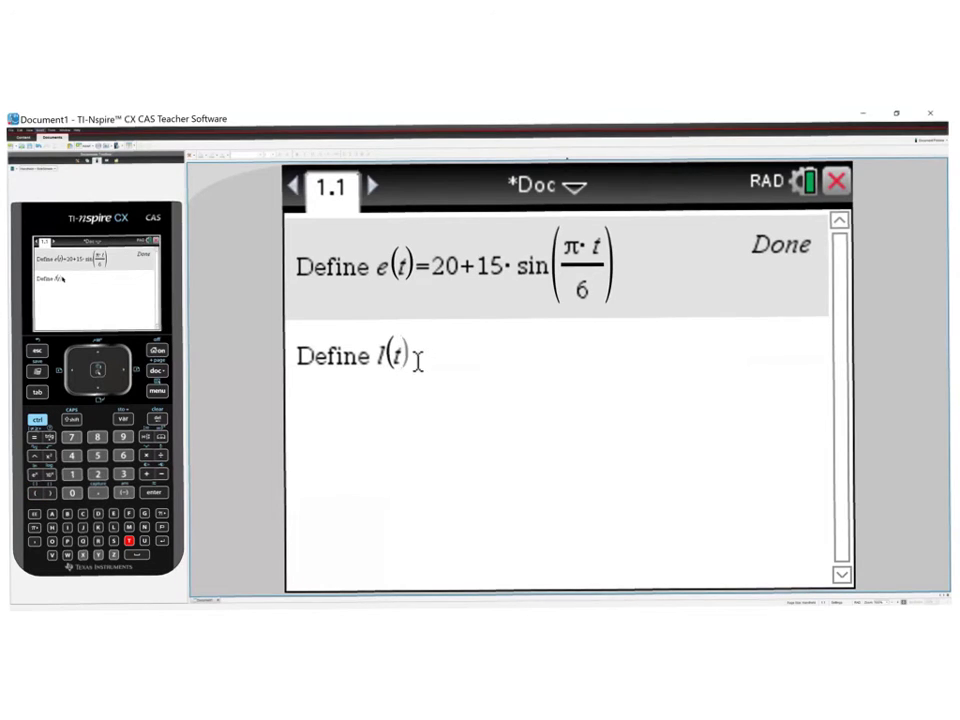
pyautogui.write('=4+2')
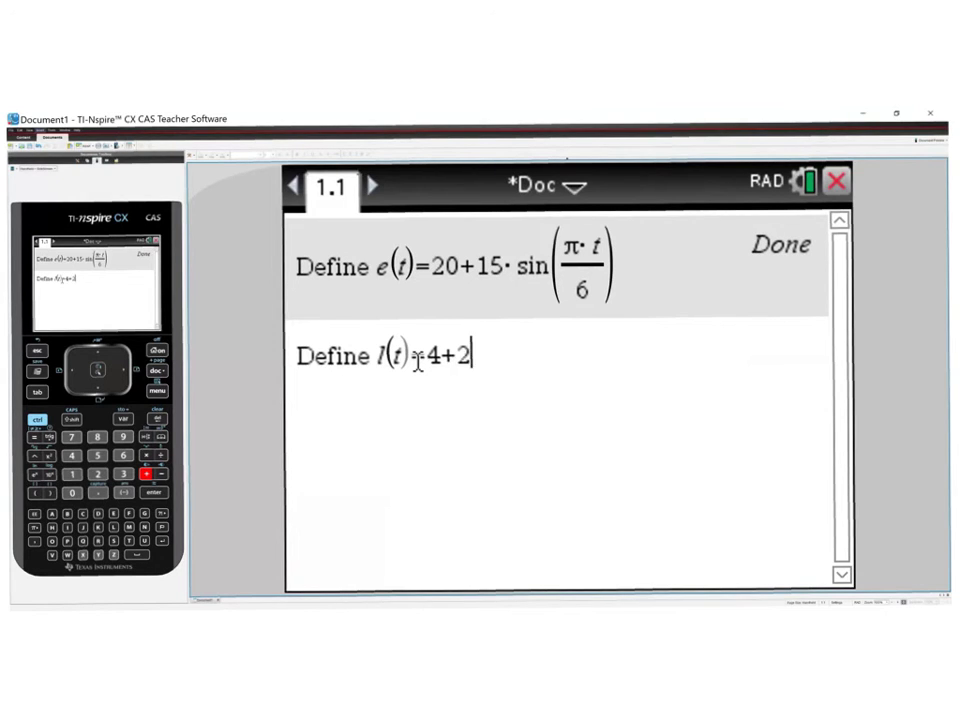
pyautogui.write('^')
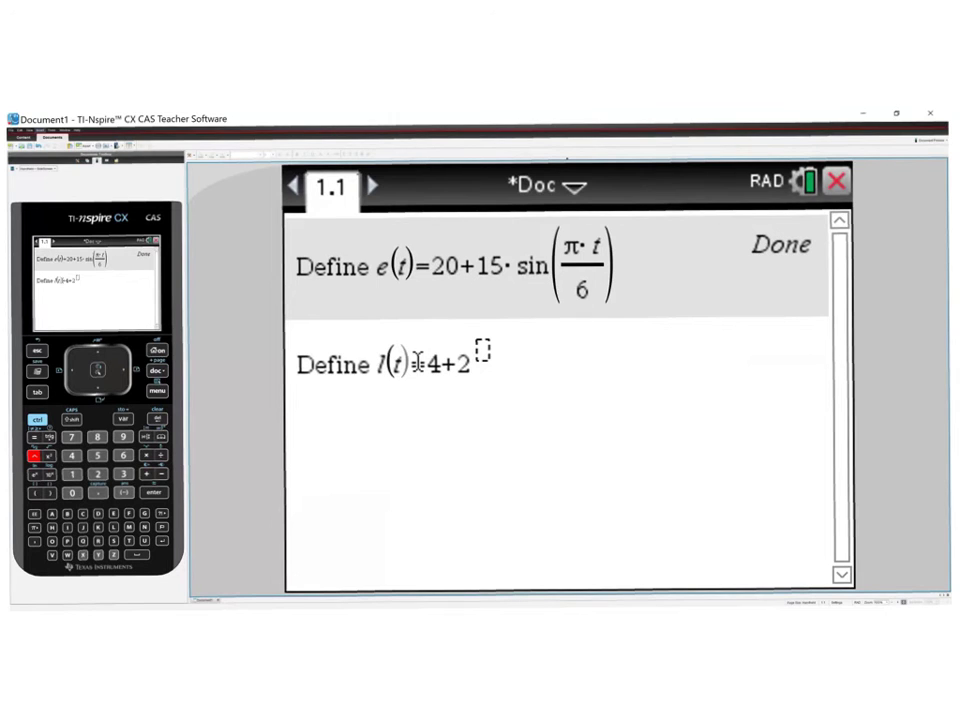
pyautogui.write('.1')
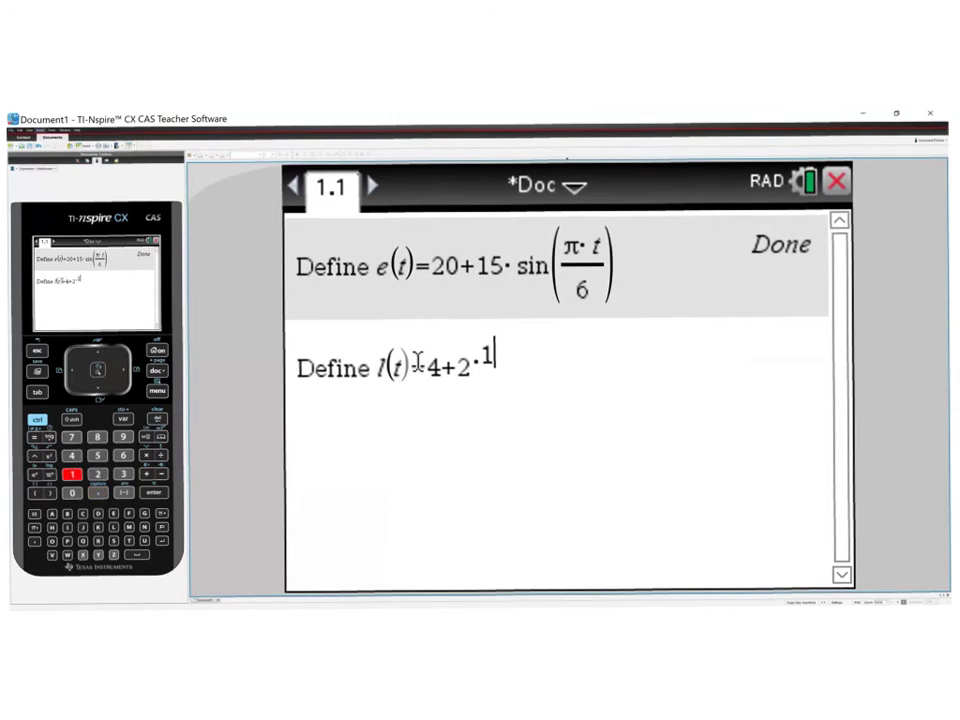
pyautogui.write('t^')
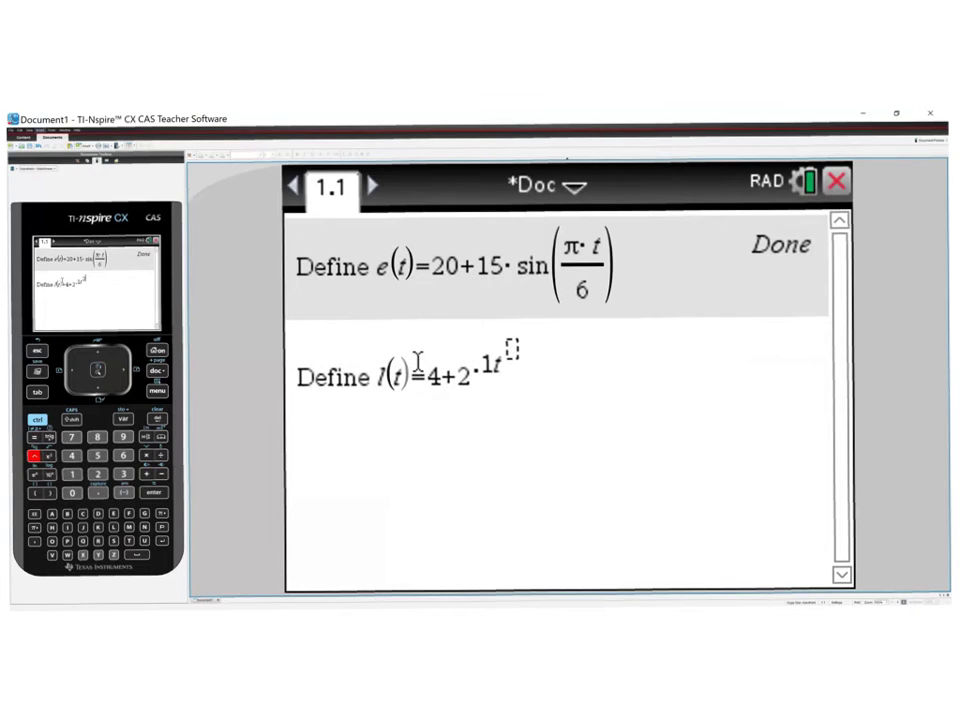
pyautogui.write('2')
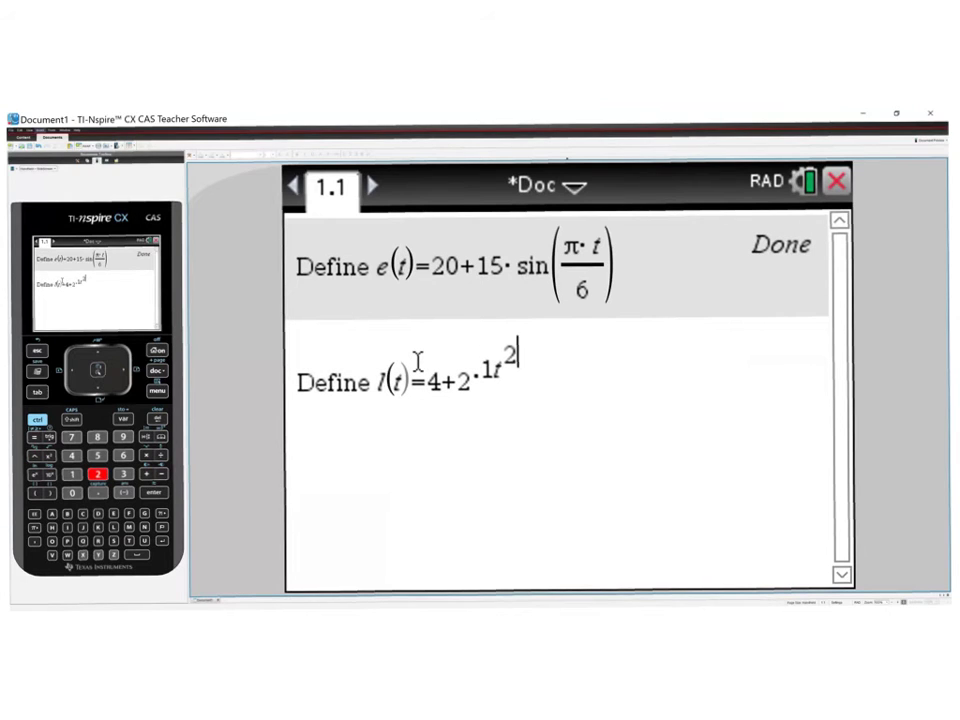
pyautogui.press('Return')
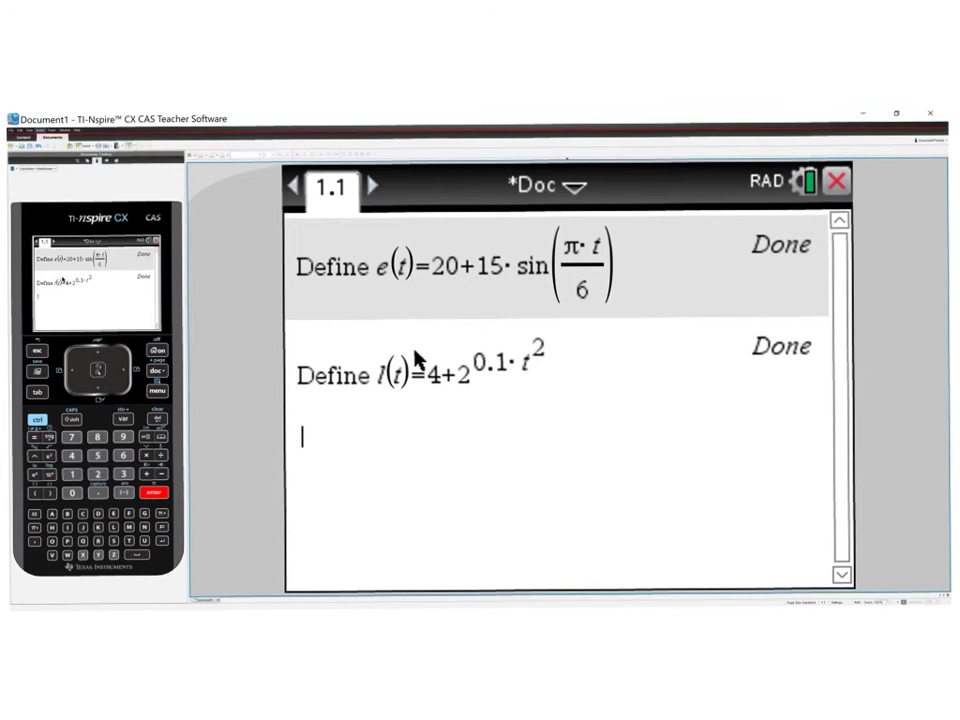
# Insert a definite integral with lower limit 0 and upper limit 5
pyautogui.click(147, 438)
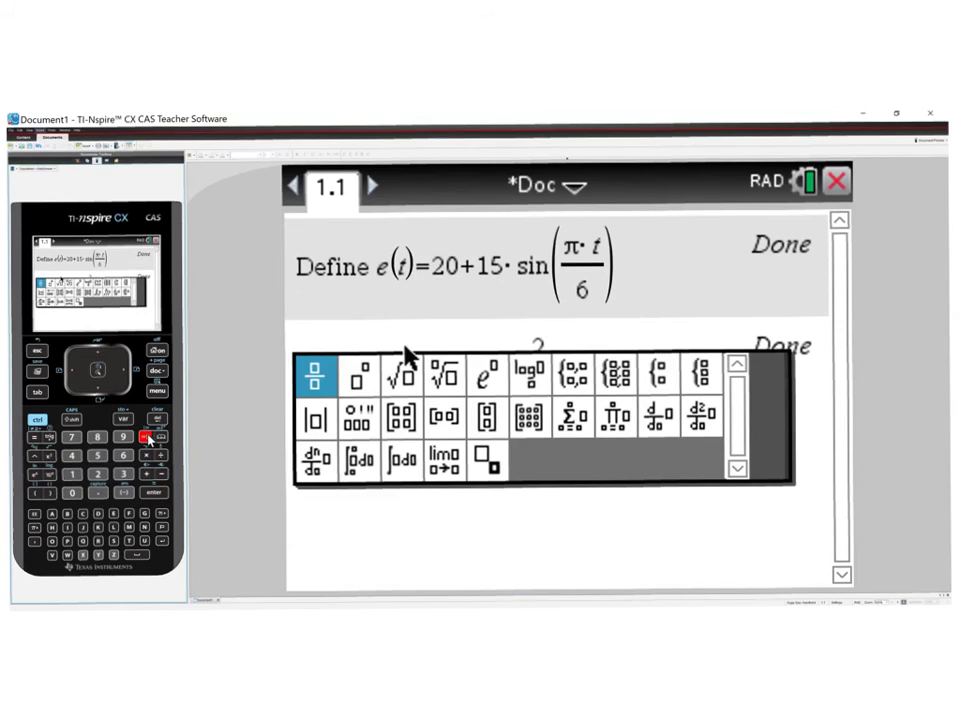
pyautogui.click(359, 465)
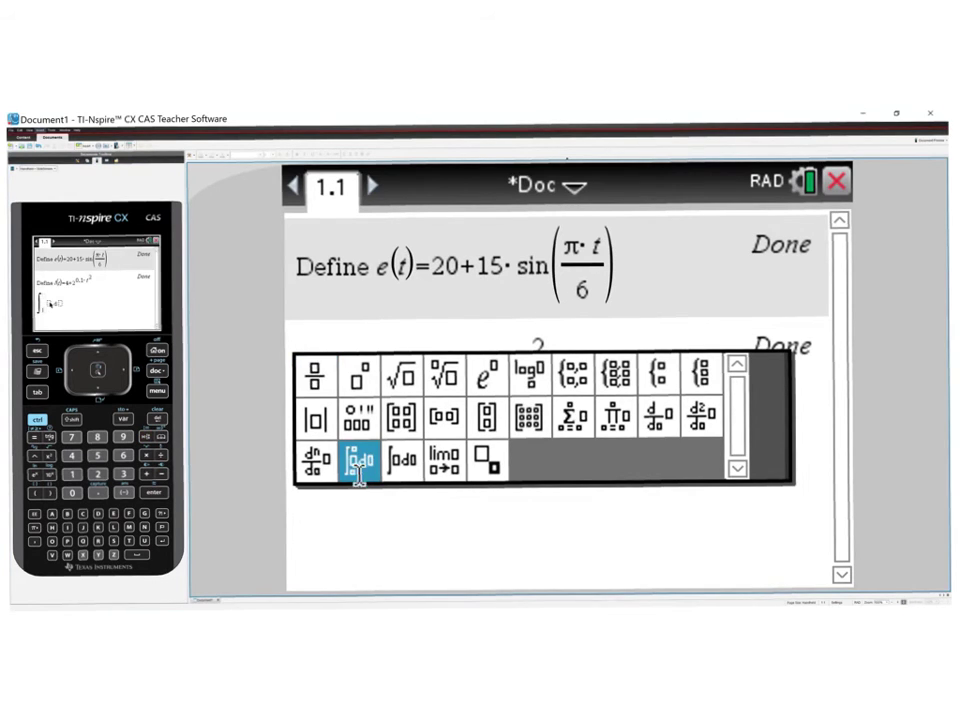
pyautogui.click(359, 465)
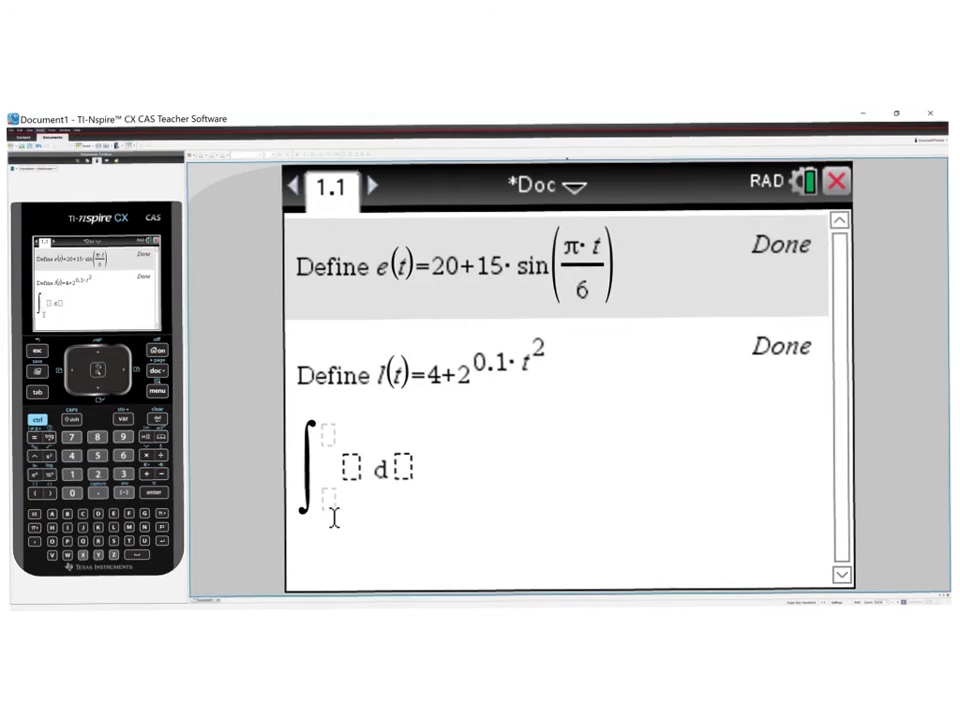
pyautogui.write('0')
pyautogui.click(328, 436)
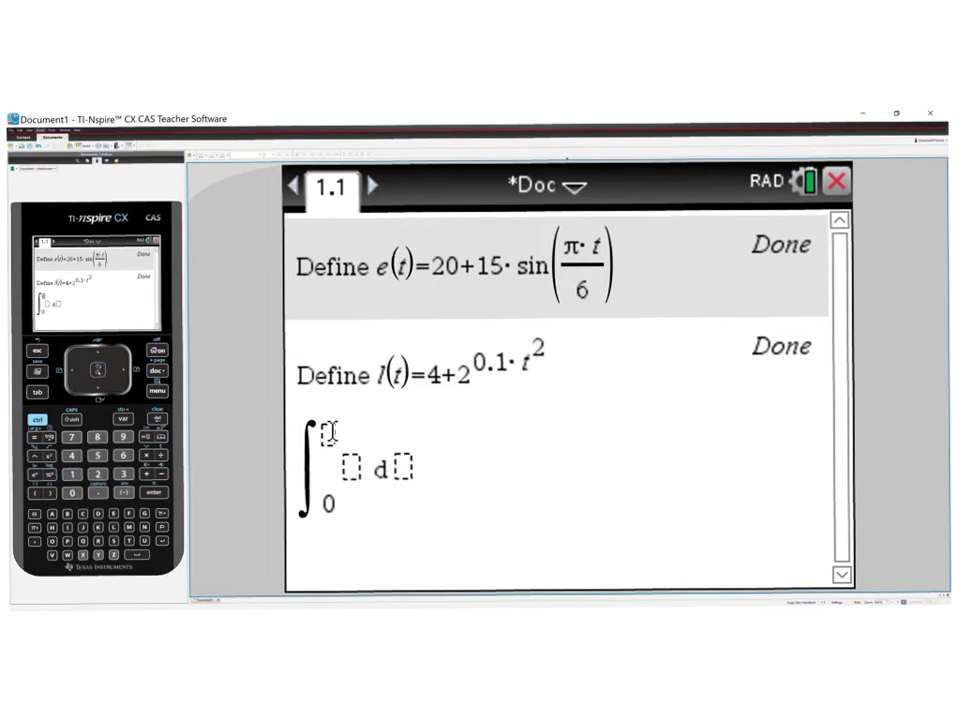
pyautogui.write('5')
# Integrate e(t) with respect to t and evaluate approximately as 153.458
pyautogui.click(343, 466)
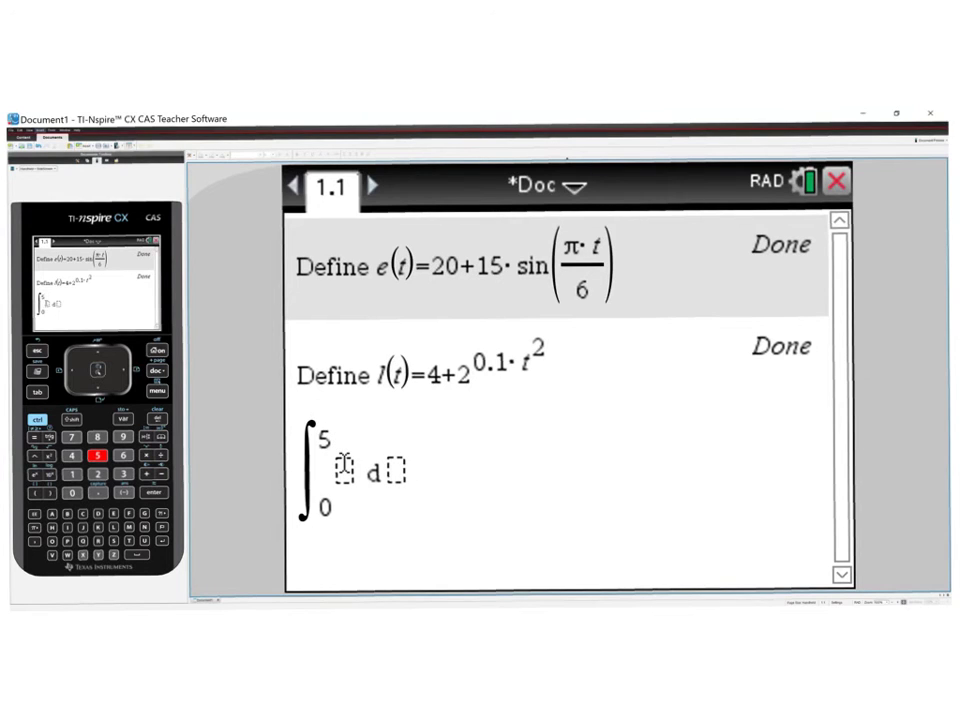
pyautogui.write('e')
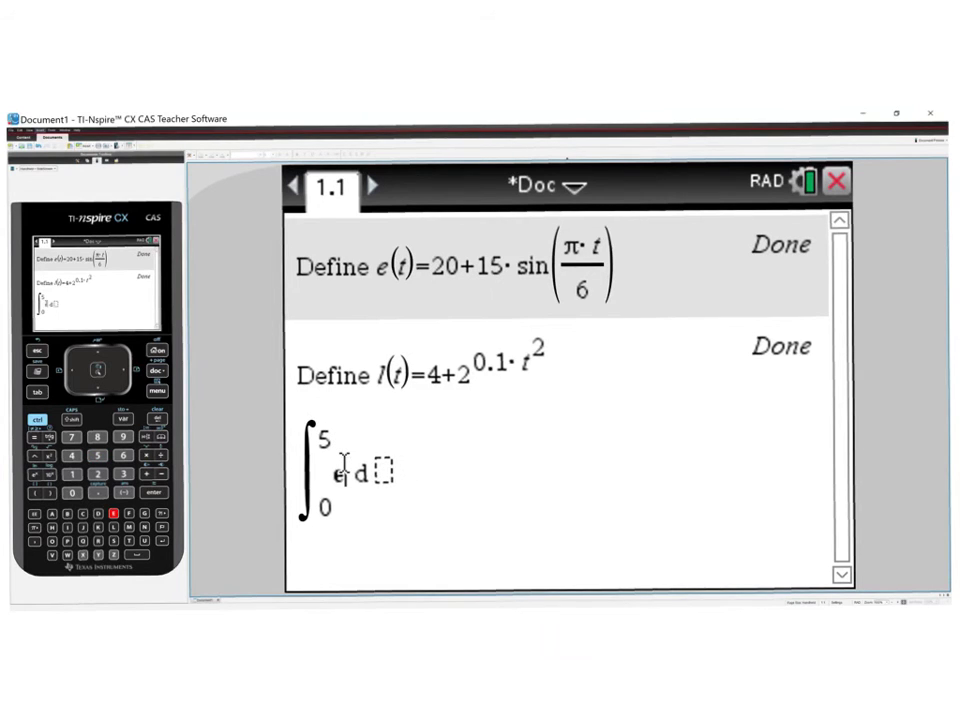
pyautogui.write('(t')
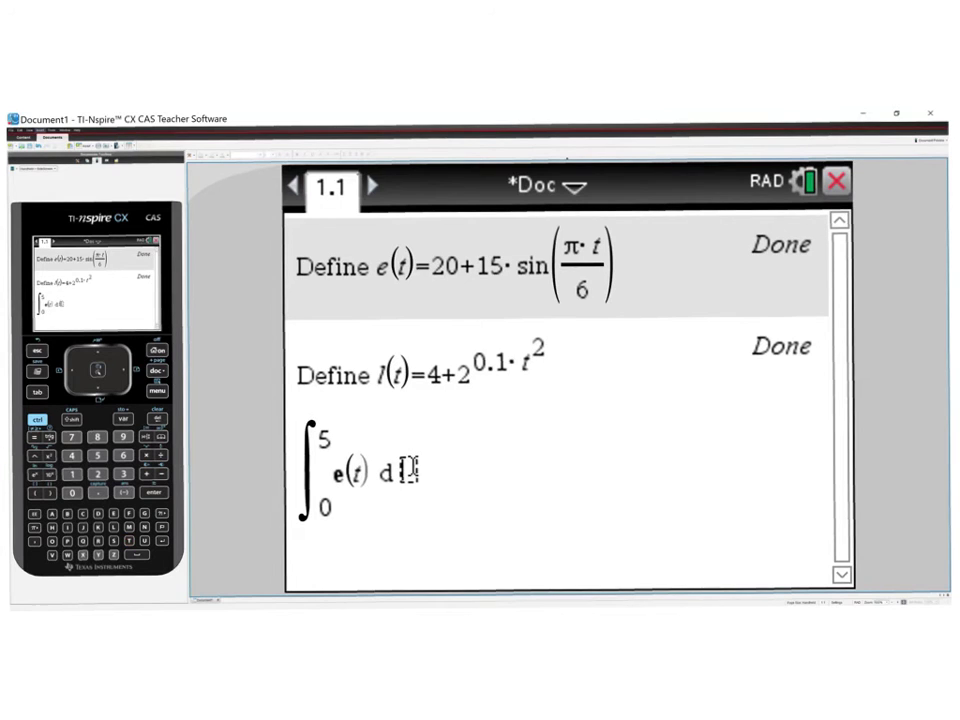
pyautogui.click(408, 470)
pyautogui.write('t')
pyautogui.click(37, 421)
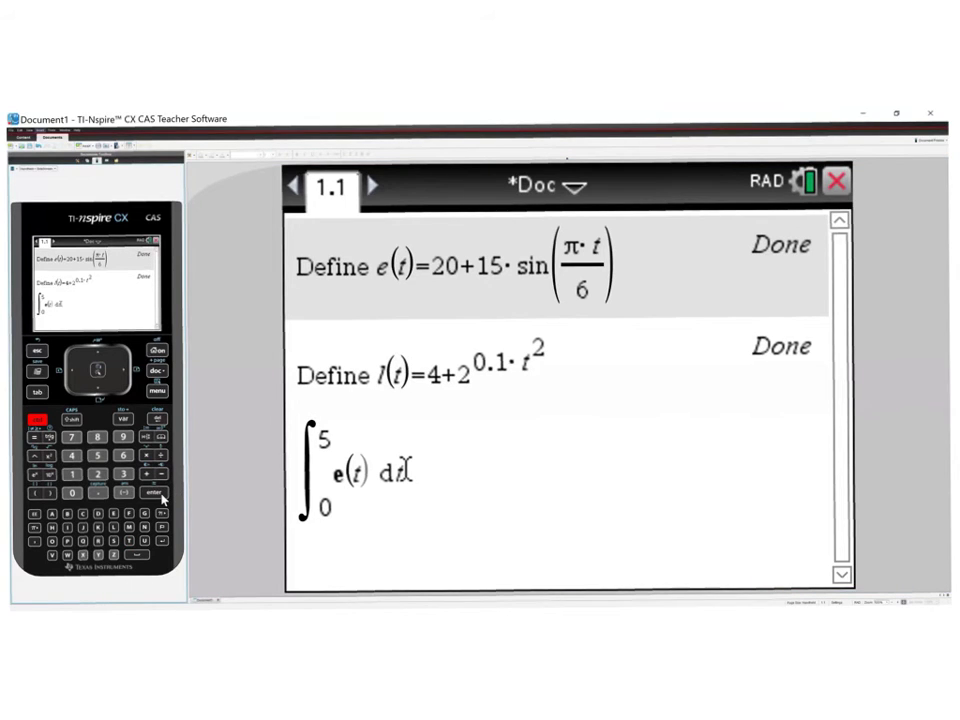
pyautogui.click(156, 493)
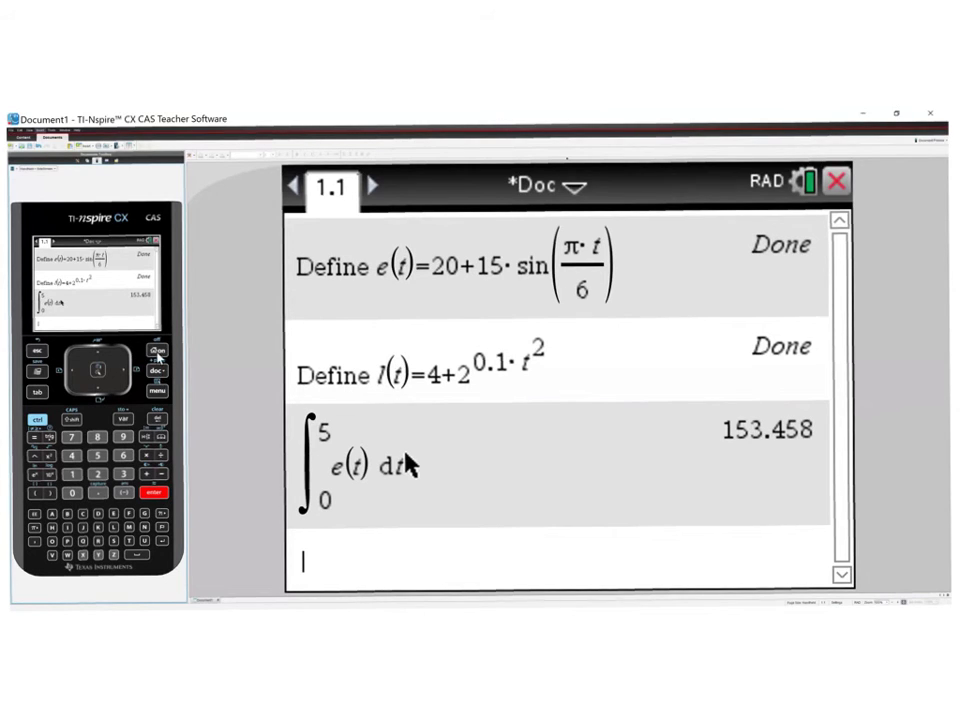
pyautogui.click(158, 352)
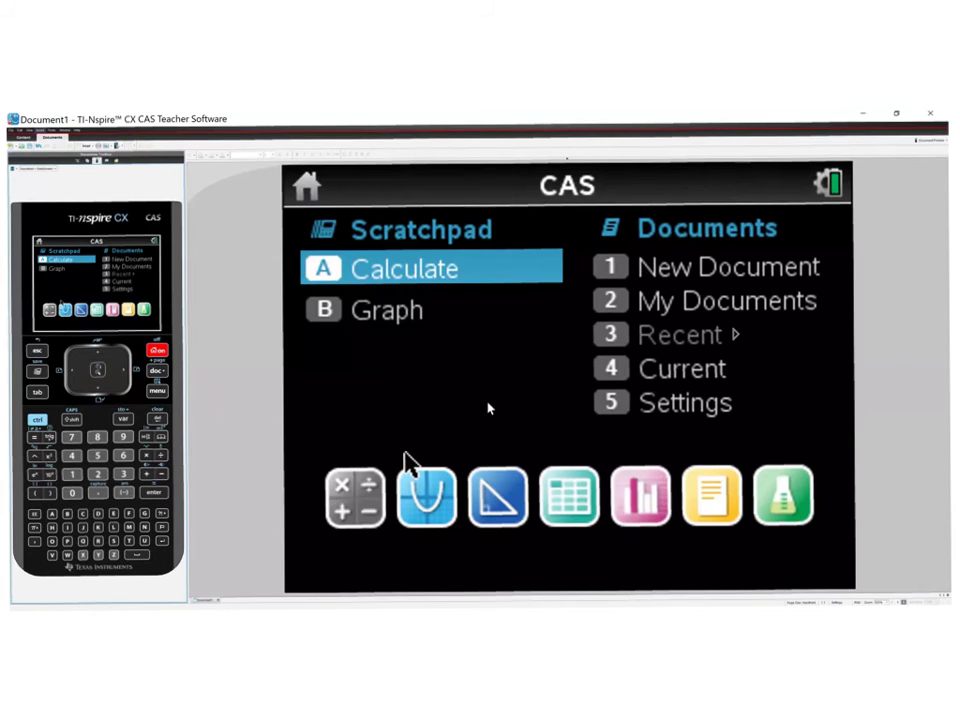
# Change Display Digits in Document Settings from Float 6 to Float 8 and apply
pyautogui.click(660, 413)
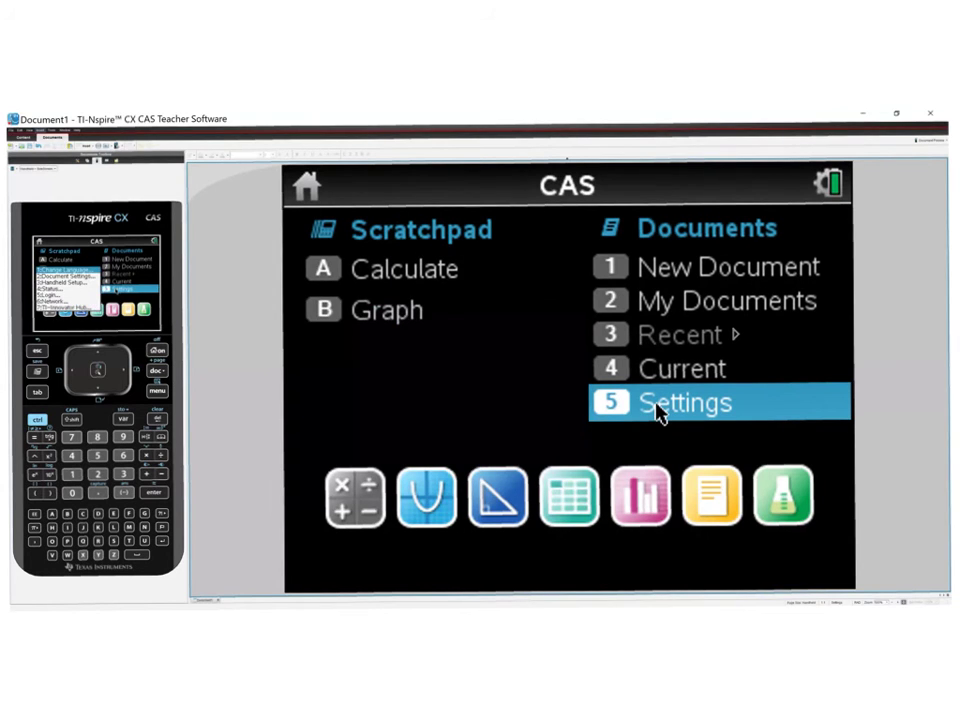
pyautogui.click(660, 413)
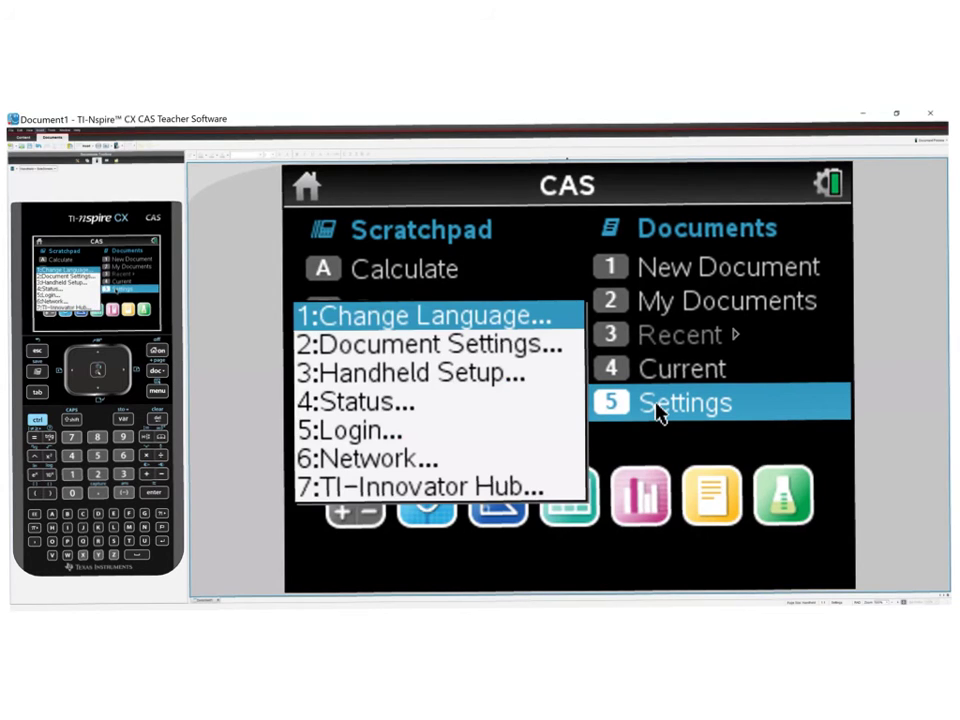
pyautogui.click(538, 345)
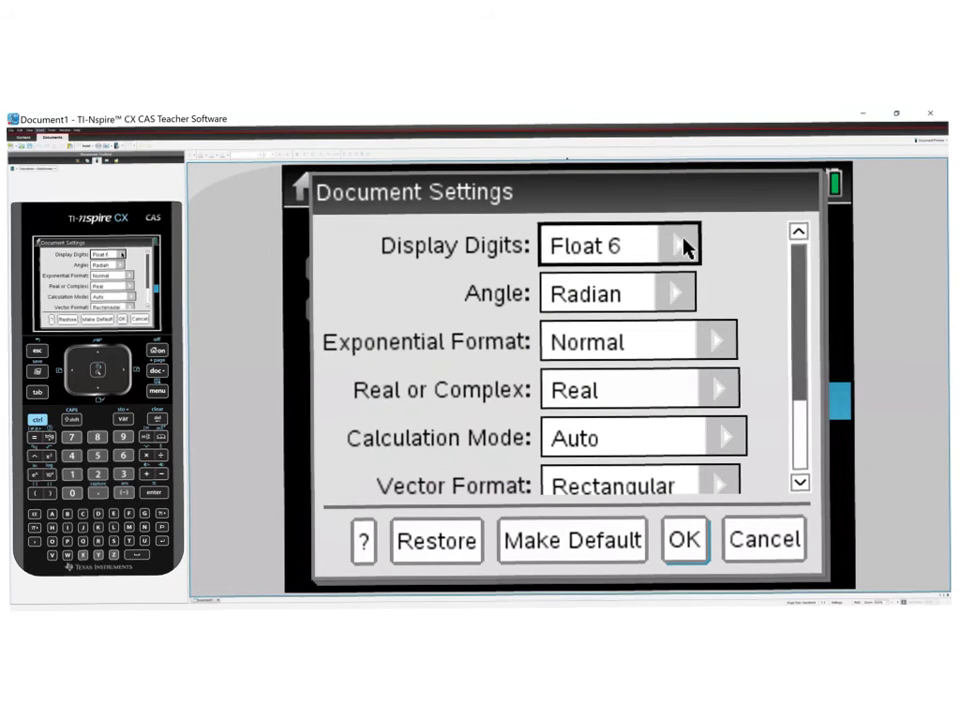
pyautogui.click(686, 247)
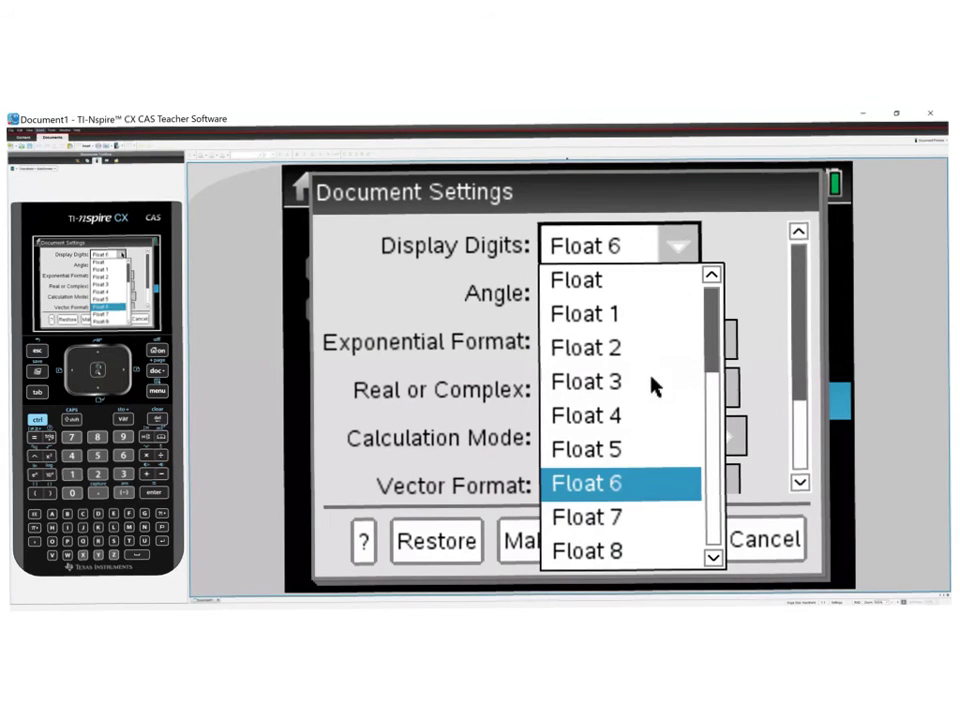
pyautogui.click(614, 552)
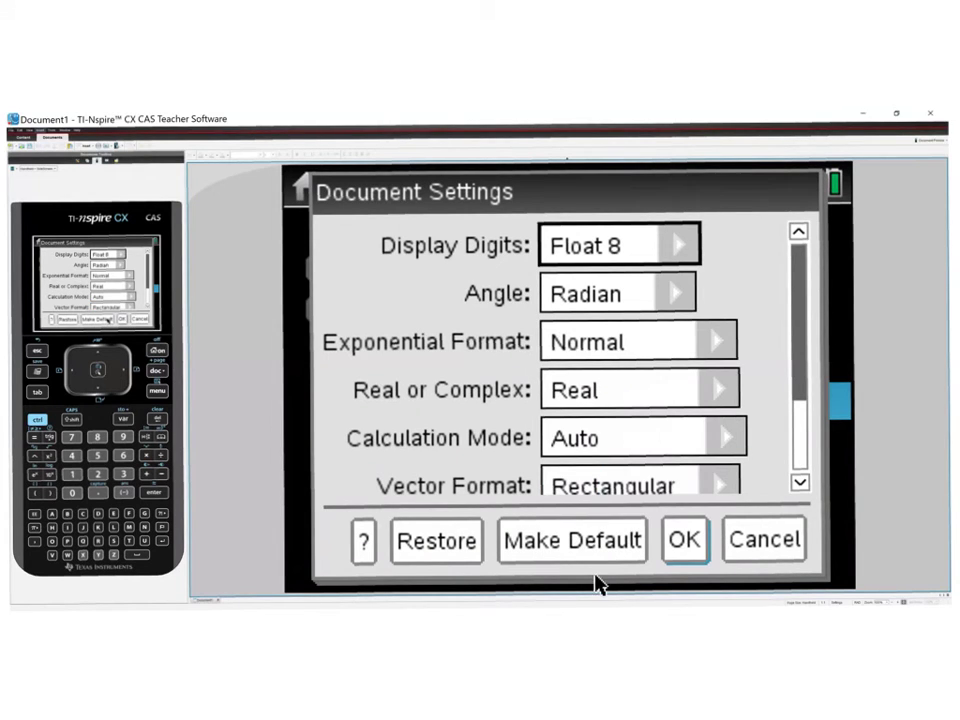
pyautogui.click(680, 540)
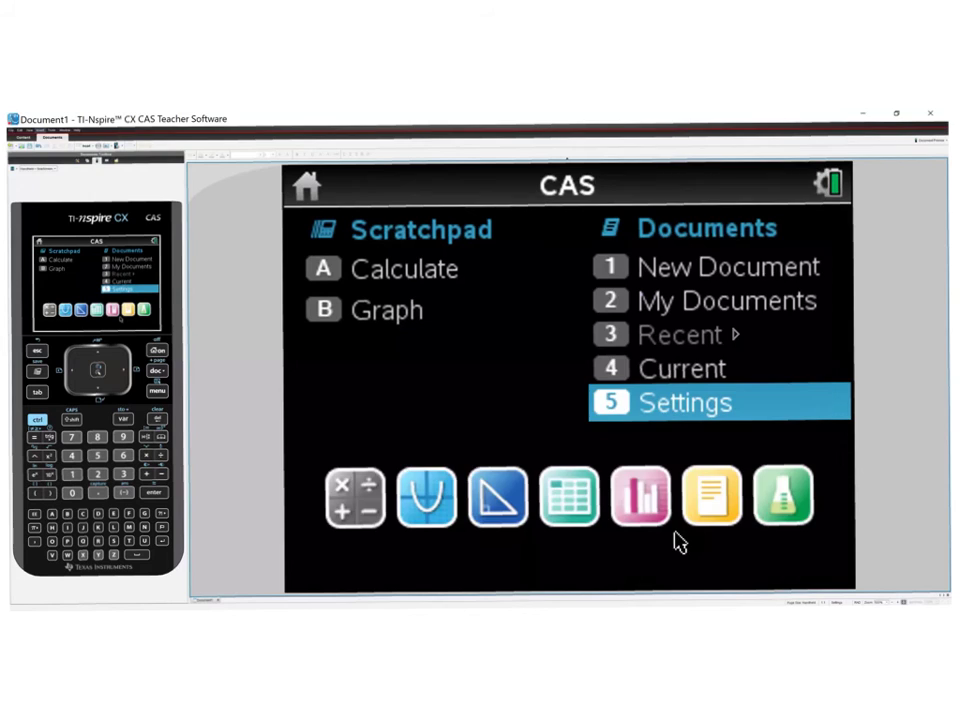
# Recall the e(t) integral from 0 to 5 and re-evaluate it approximately as 153.45769
pyautogui.click(368, 515)
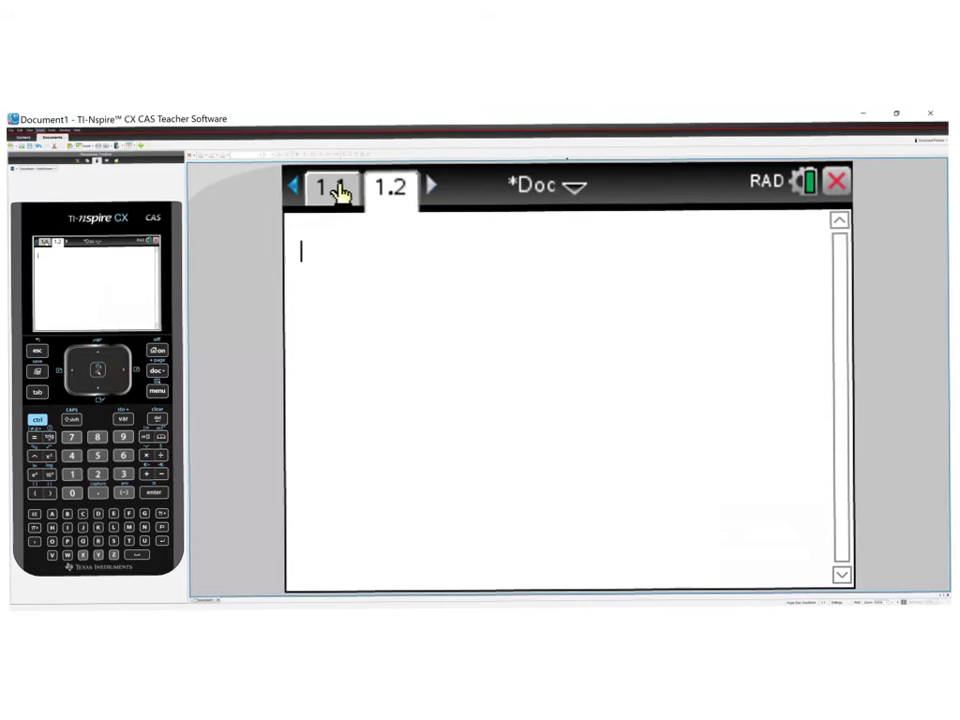
pyautogui.click(338, 193)
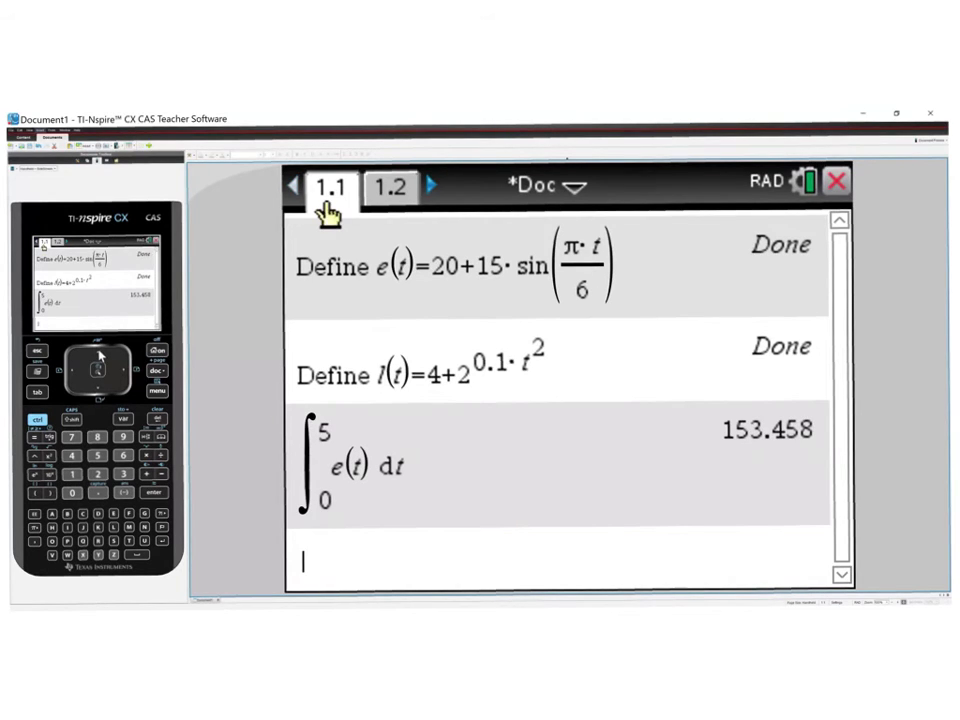
pyautogui.press('Up')
pyautogui.press('Up')
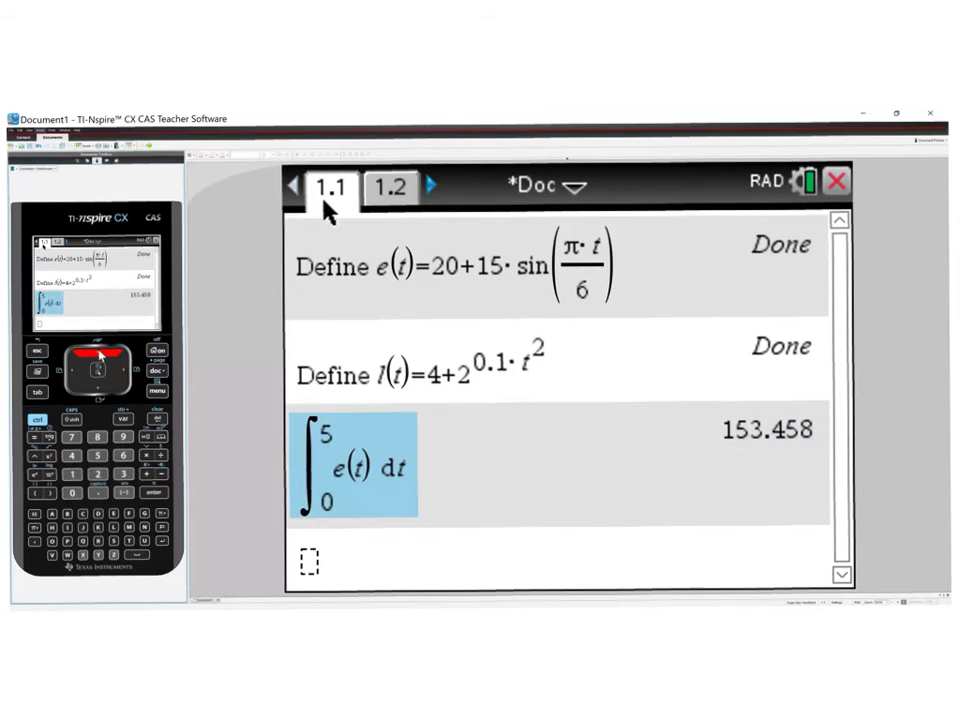
pyautogui.press('Up')
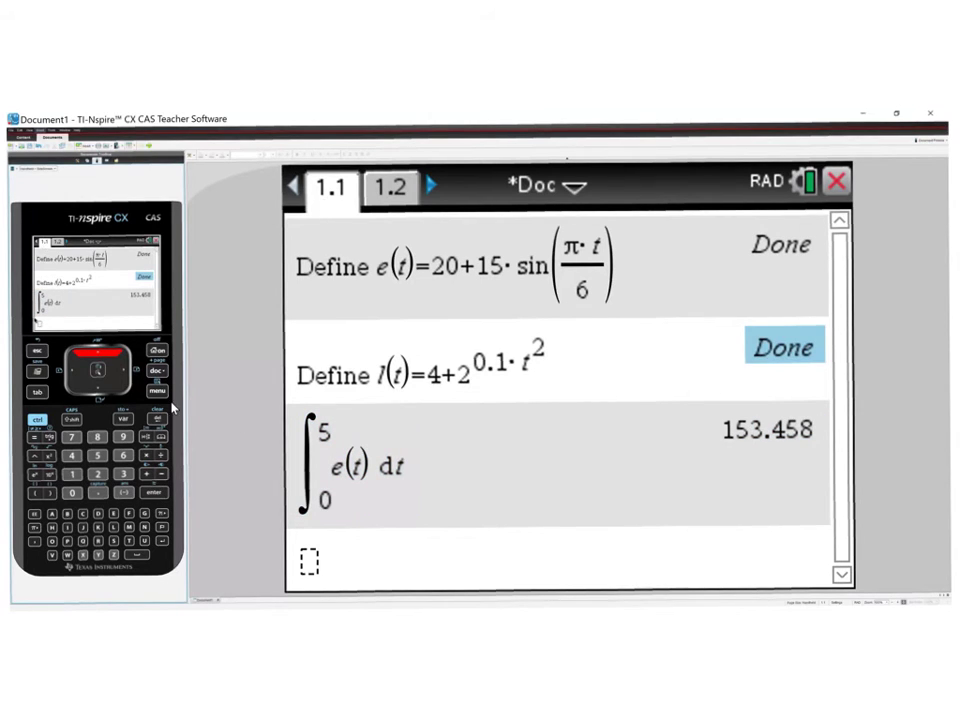
pyautogui.click(100, 388)
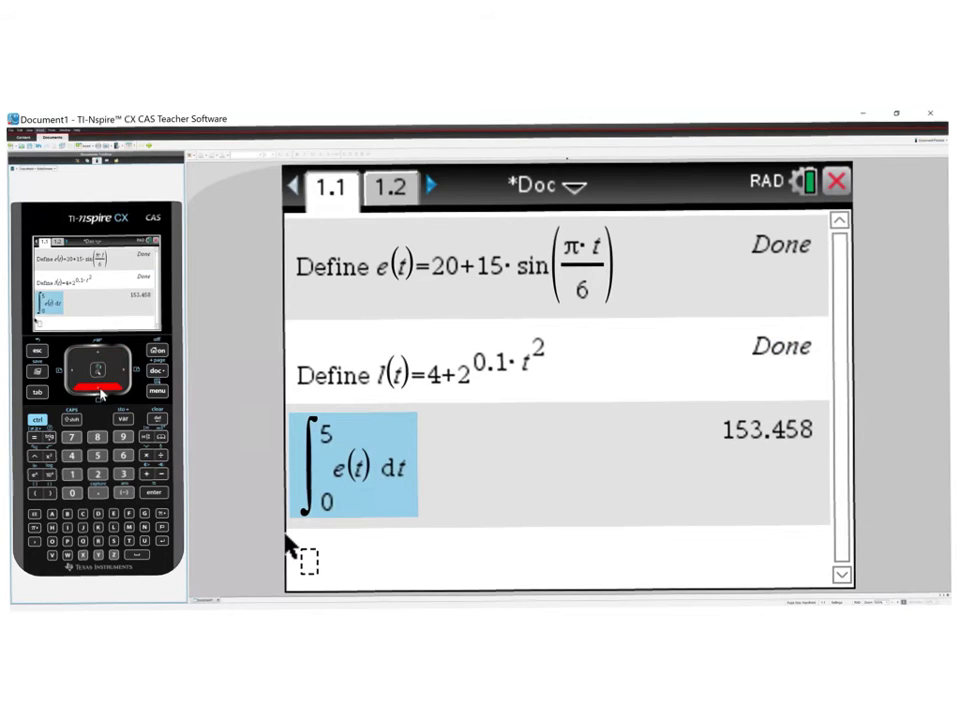
pyautogui.click(155, 495)
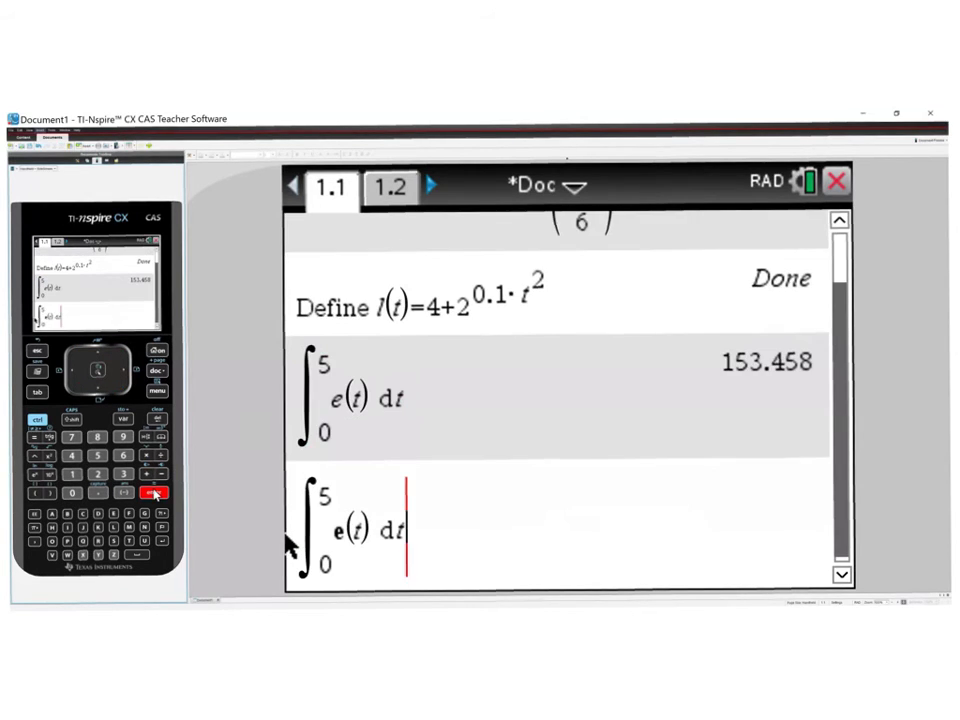
pyautogui.click(38, 421)
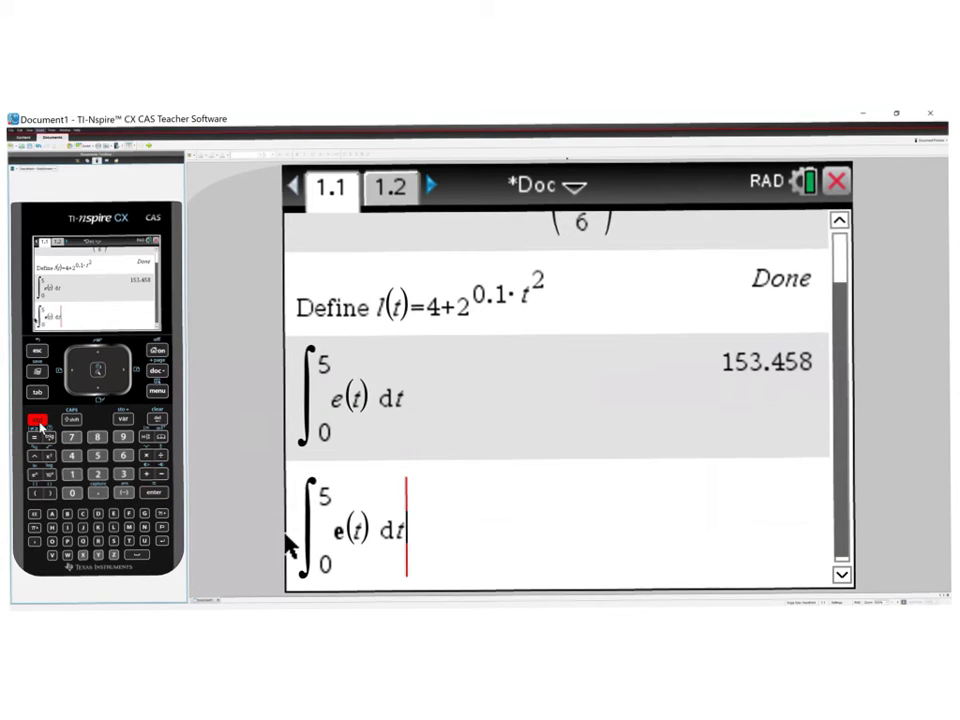
pyautogui.click(155, 495)
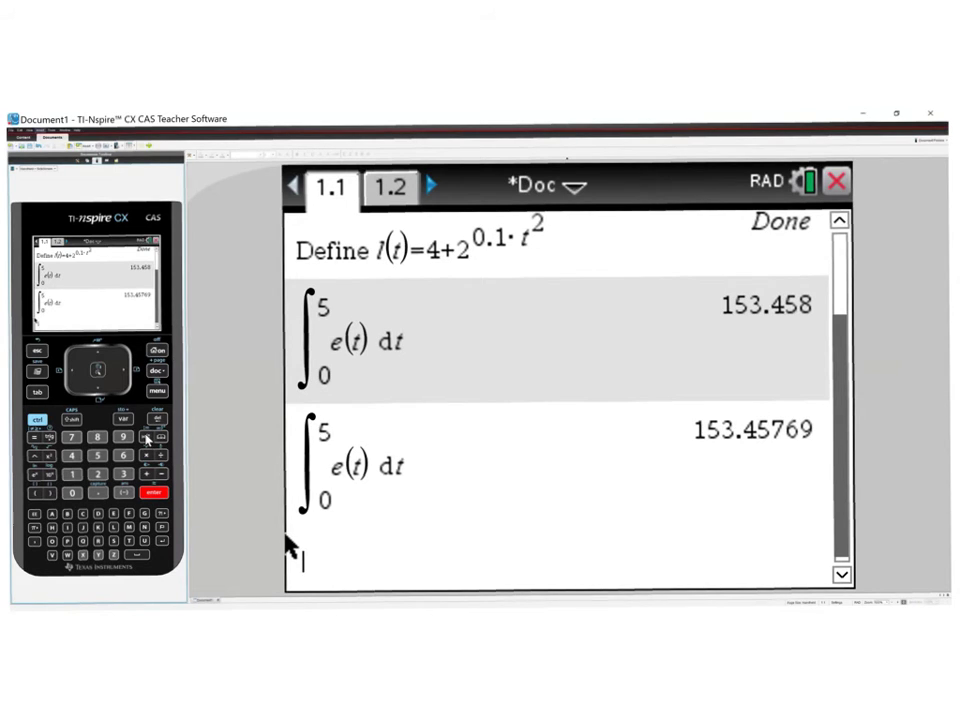
pyautogui.write('.2')
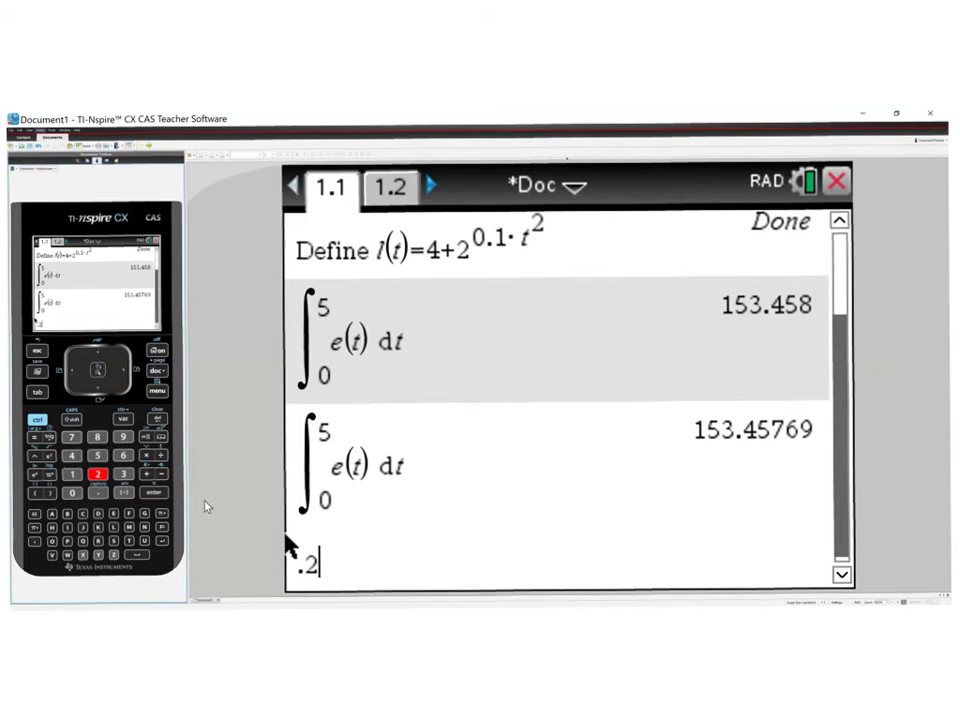
# Multiply 0.2 by a definite integral with limits 0 to 5
pyautogui.click(148, 456)
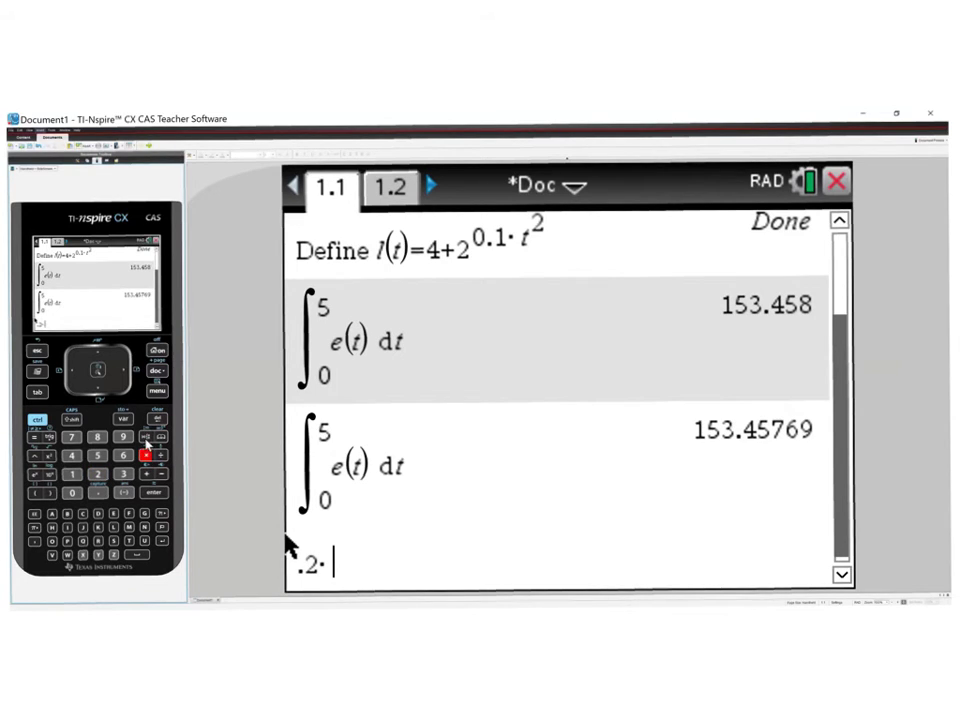
pyautogui.click(146, 437)
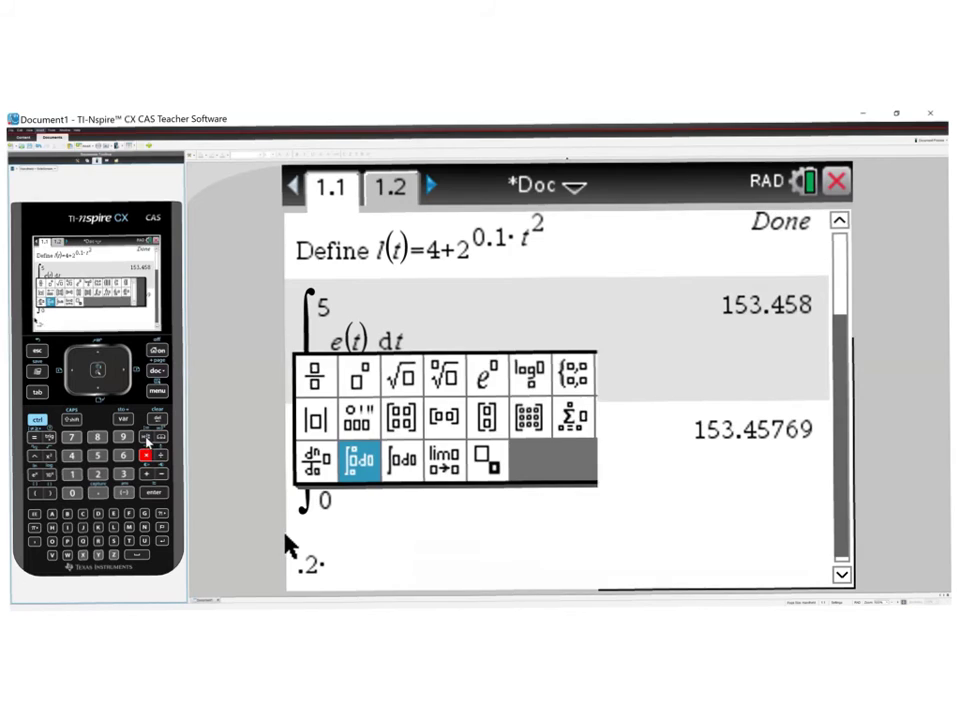
pyautogui.click(360, 476)
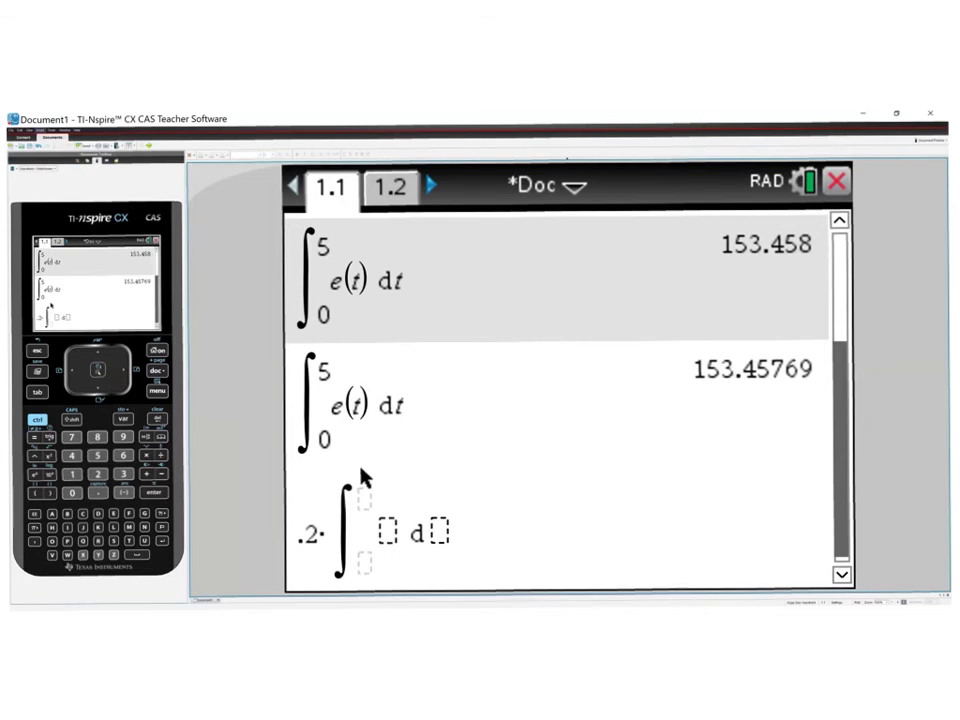
pyautogui.click(365, 567)
pyautogui.write('0')
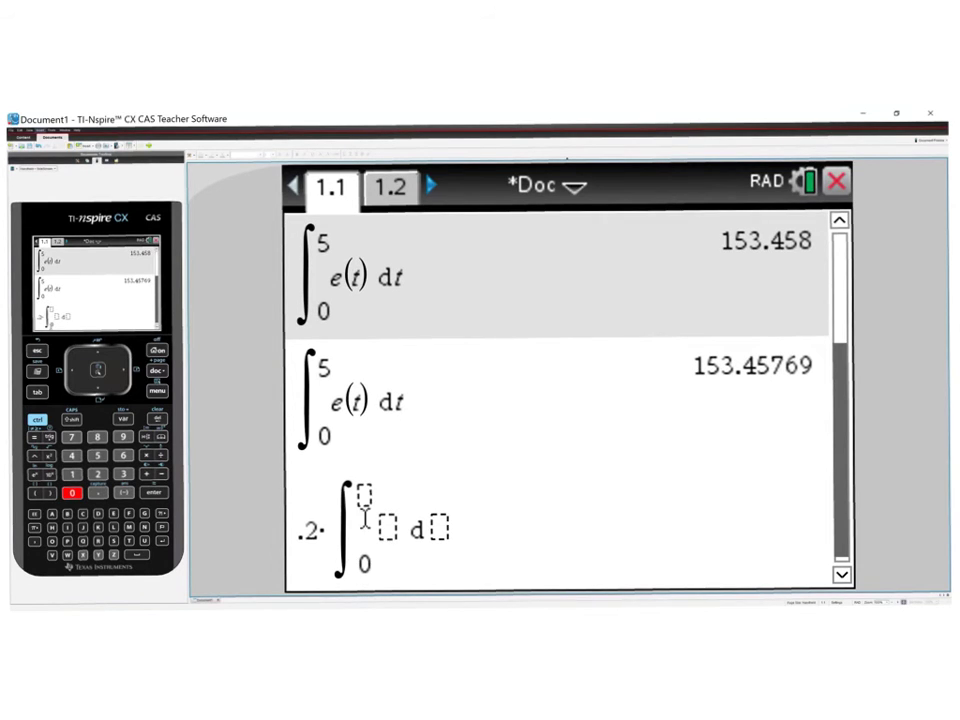
pyautogui.click(366, 492)
pyautogui.write('5')
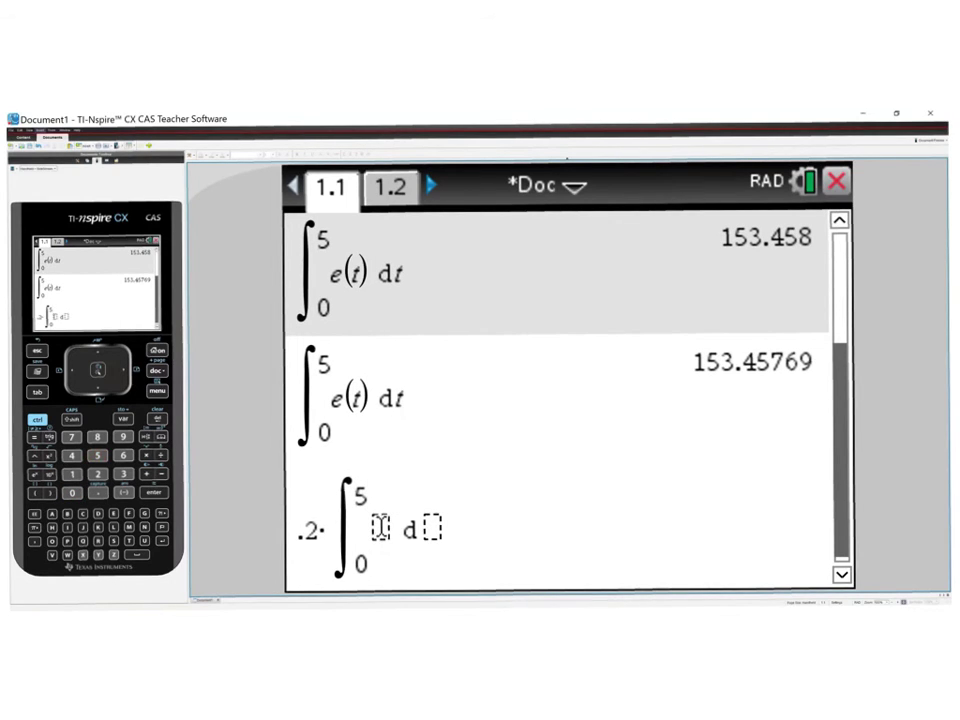
# Enter l(t) as the integrand and evaluate approximately, giving 6.0590378
pyautogui.click(381, 527)
pyautogui.write('1(')
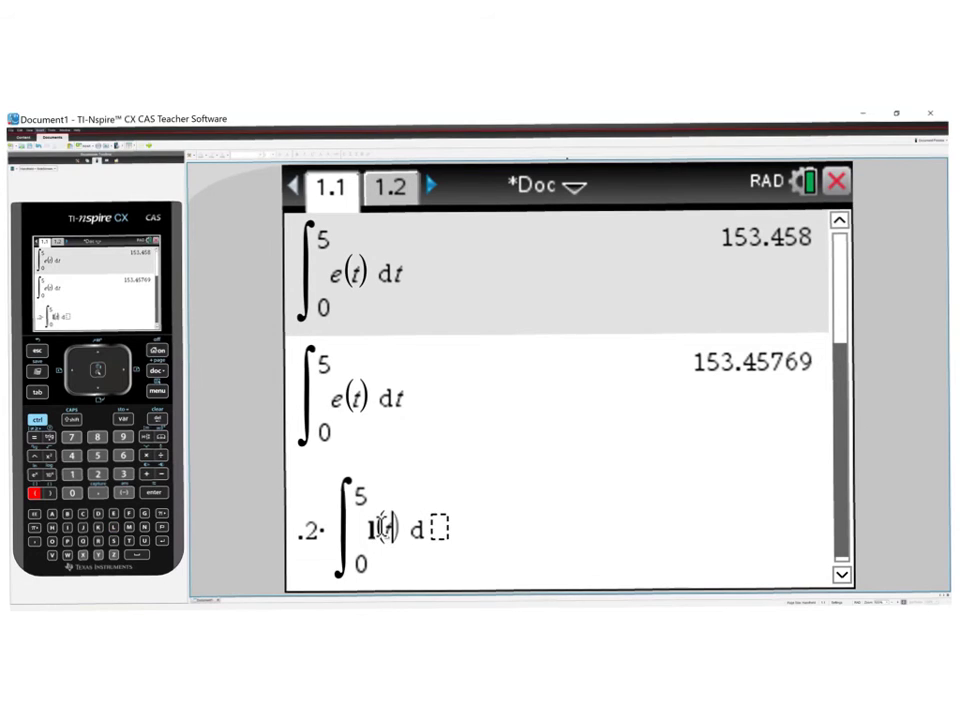
pyautogui.write('t')
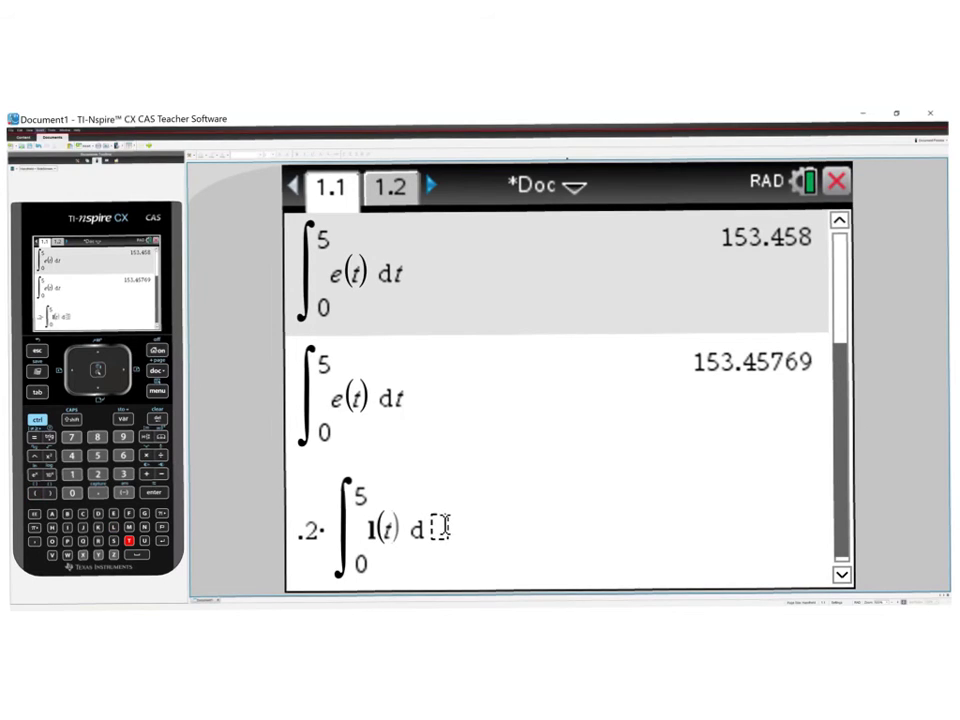
pyautogui.write('t')
pyautogui.click(41, 422)
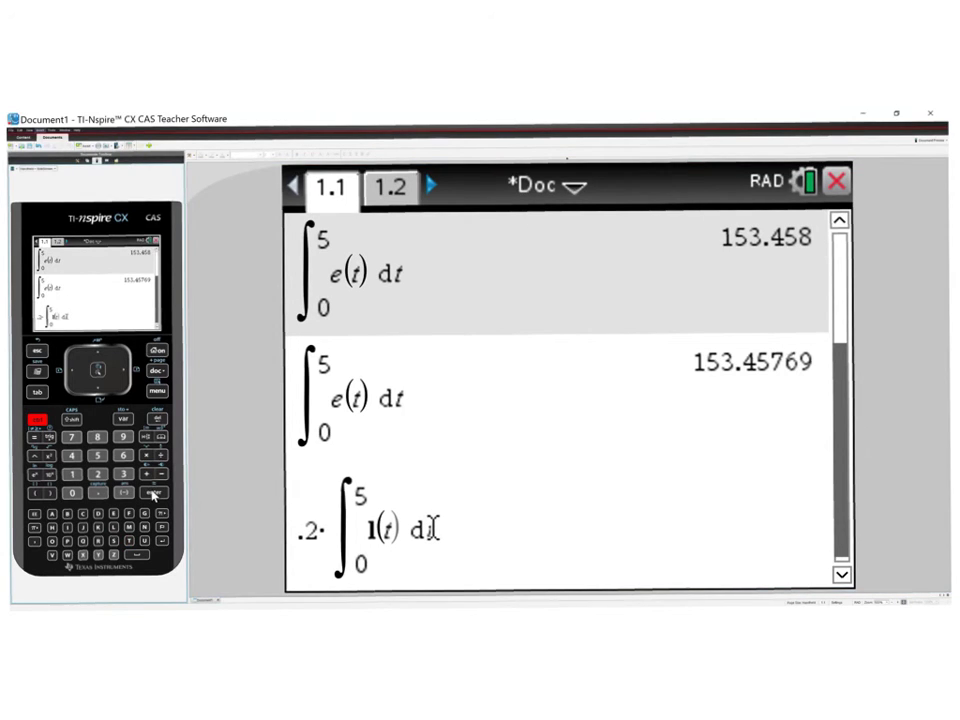
pyautogui.click(153, 494)
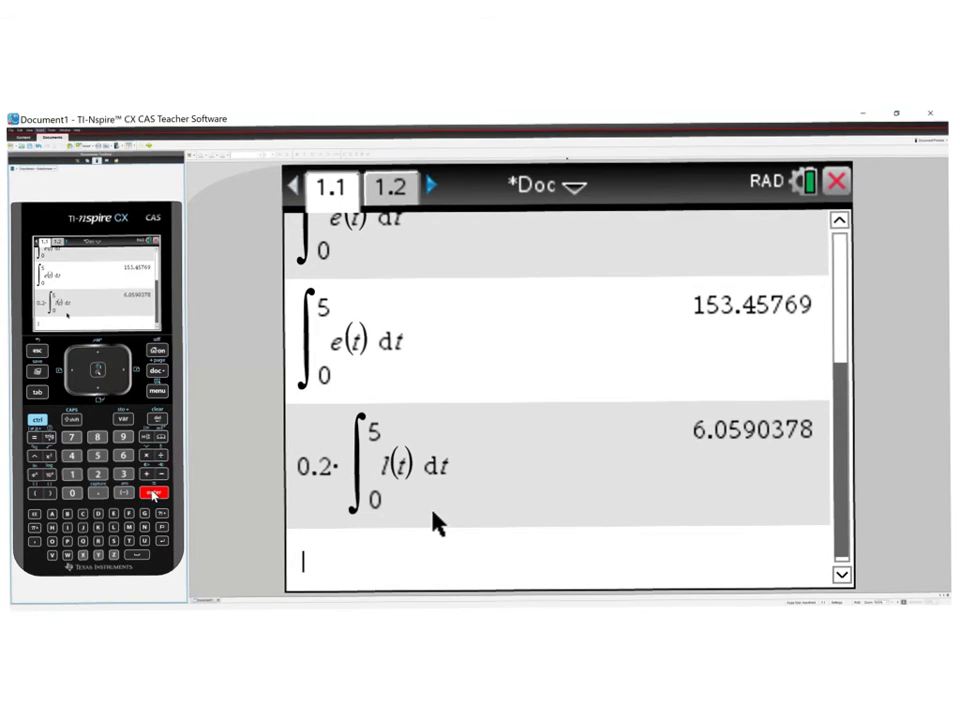
pyautogui.click(157, 393)
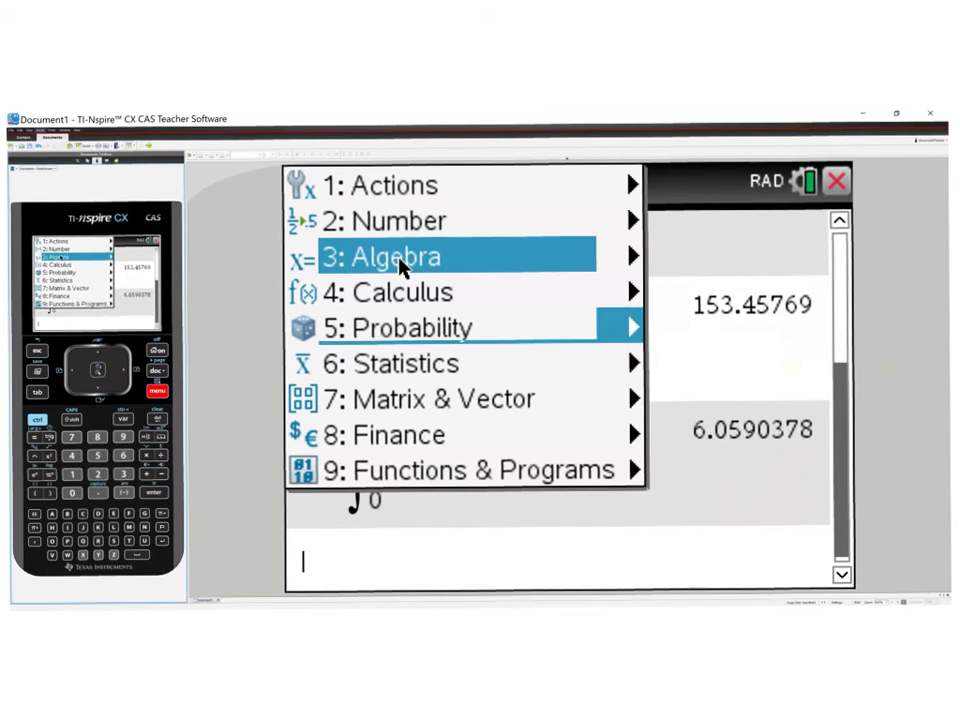
# Approximately solve e(x)-l(x)=0 for x, giving x=-6.6137809, x=-4.0096666 and more
pyautogui.moveTo(403, 268)
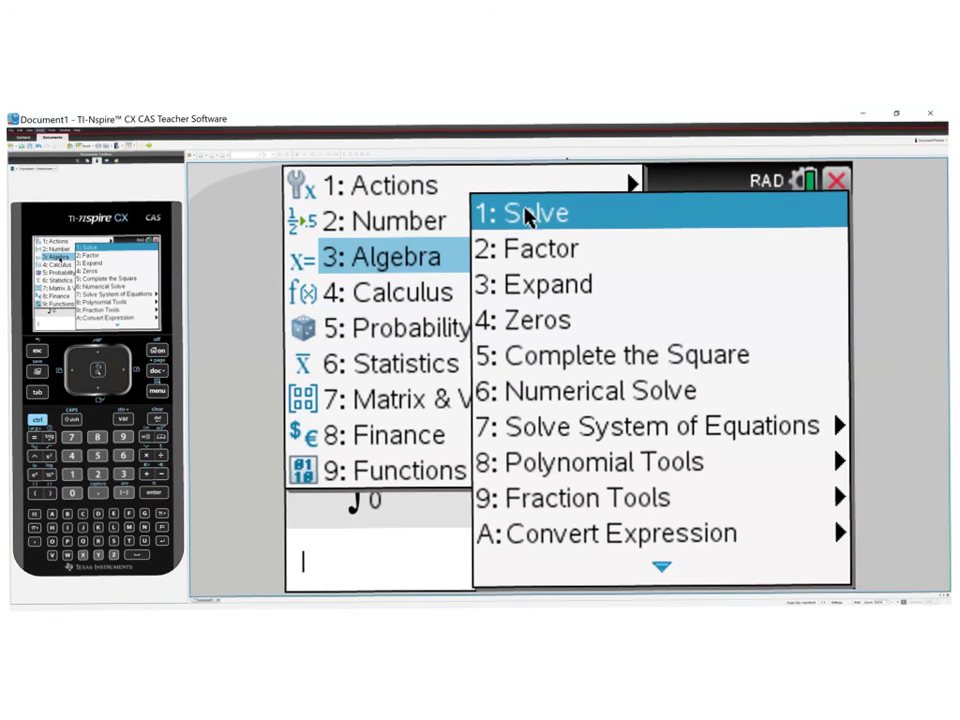
pyautogui.click(527, 218)
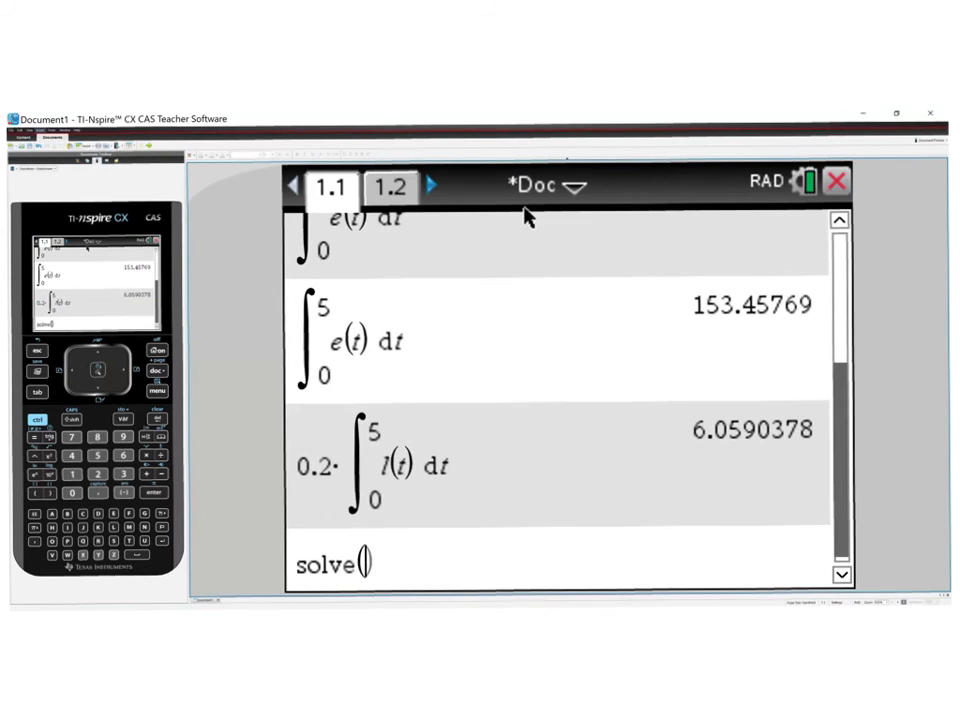
pyautogui.write('e')
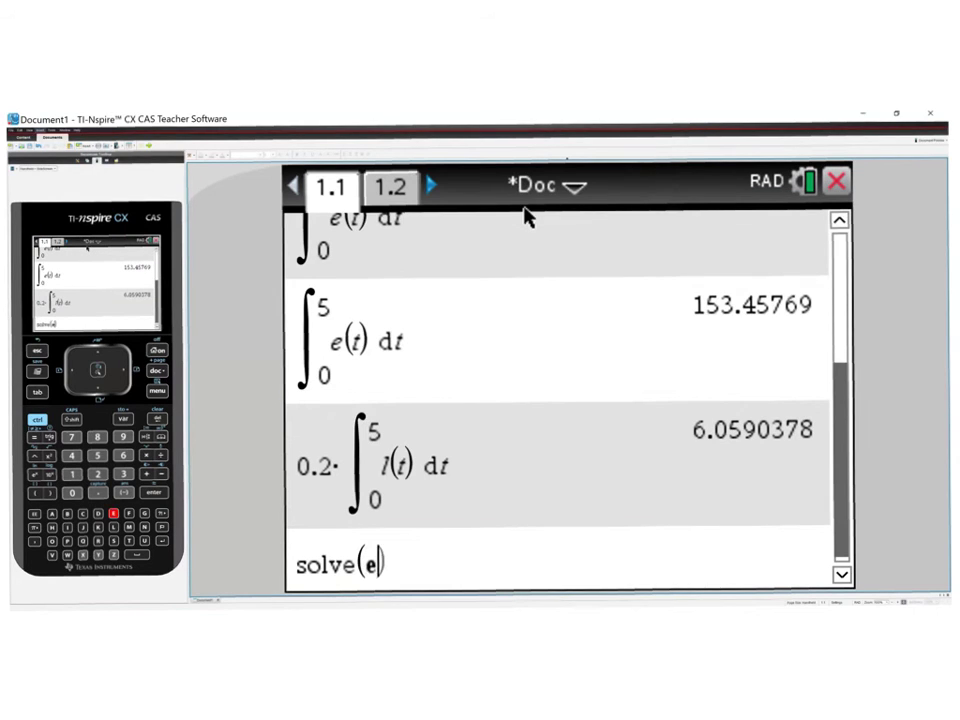
pyautogui.write('(x')
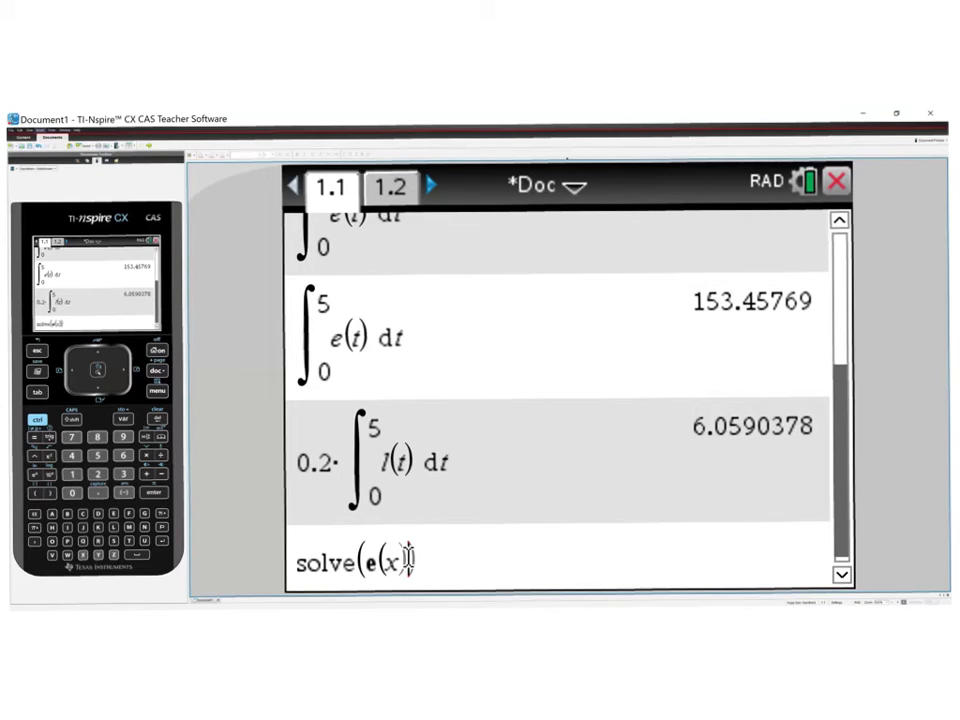
pyautogui.write('=')
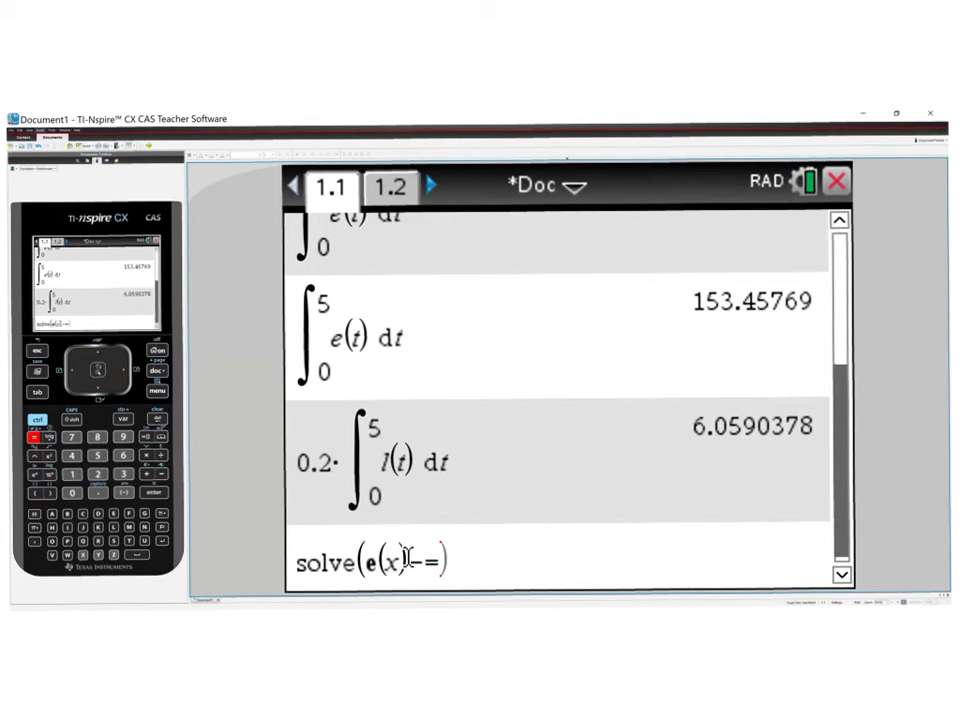
pyautogui.write('l(x')
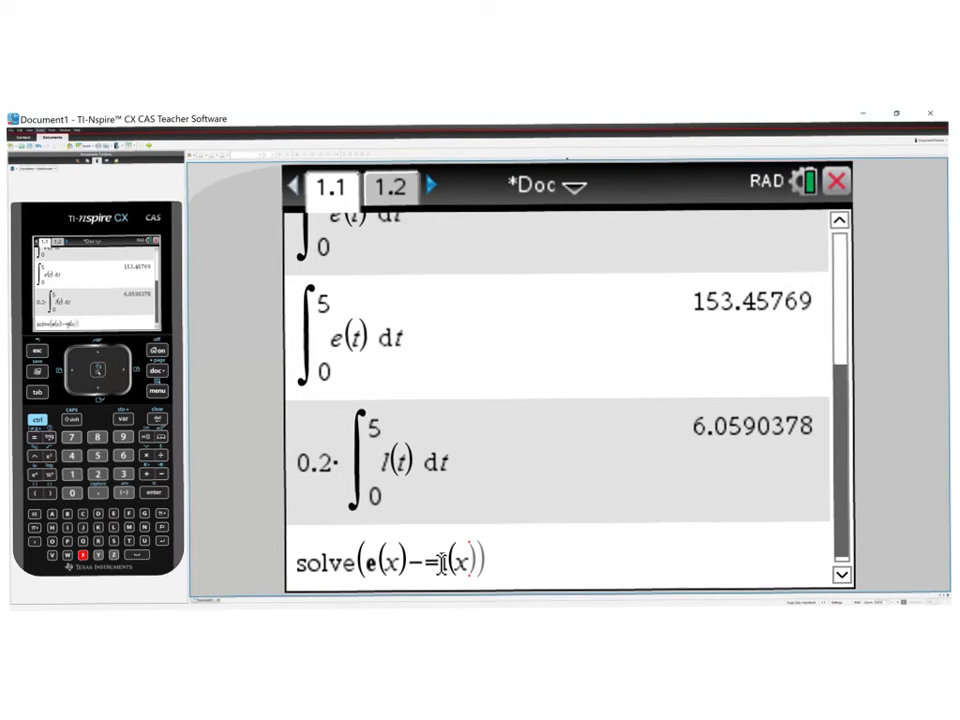
pyautogui.press('BackSpace')
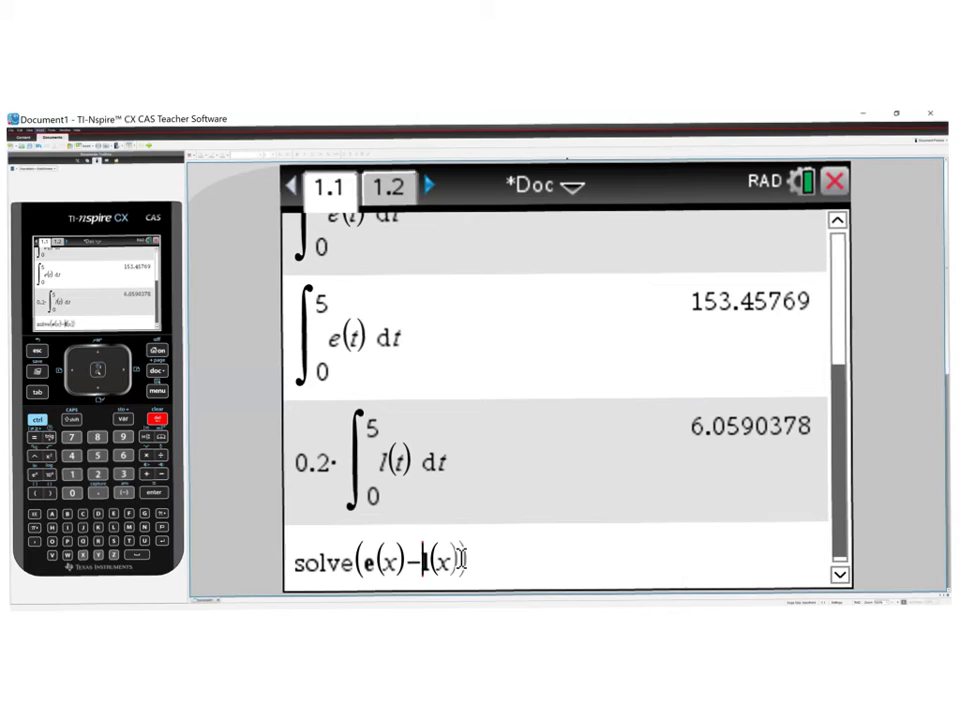
pyautogui.click(461, 560)
pyautogui.write('=0')
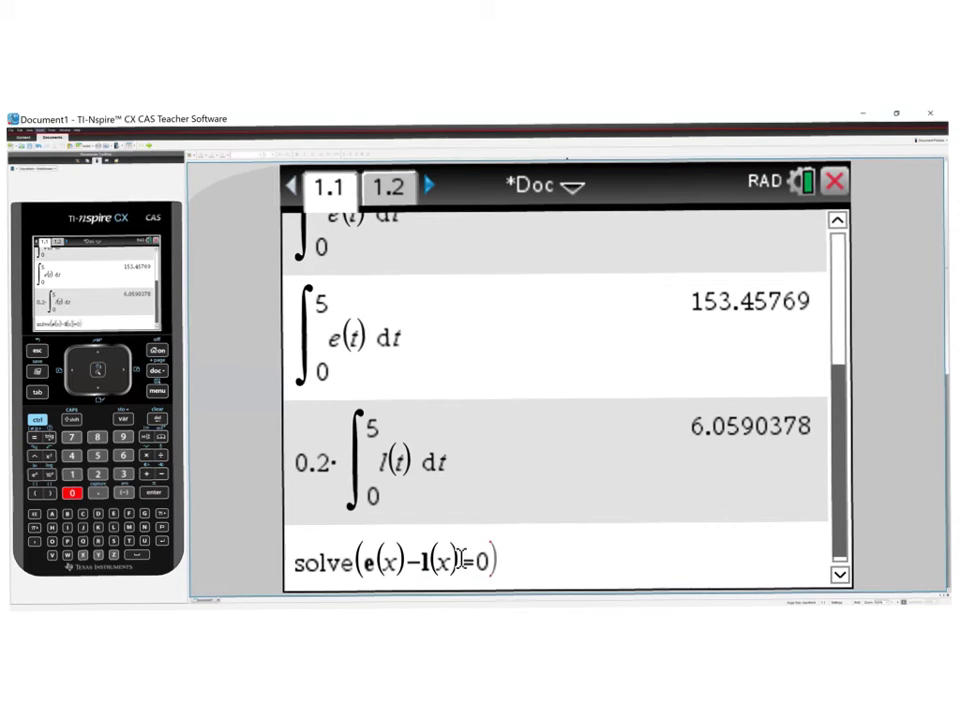
pyautogui.write(',x')
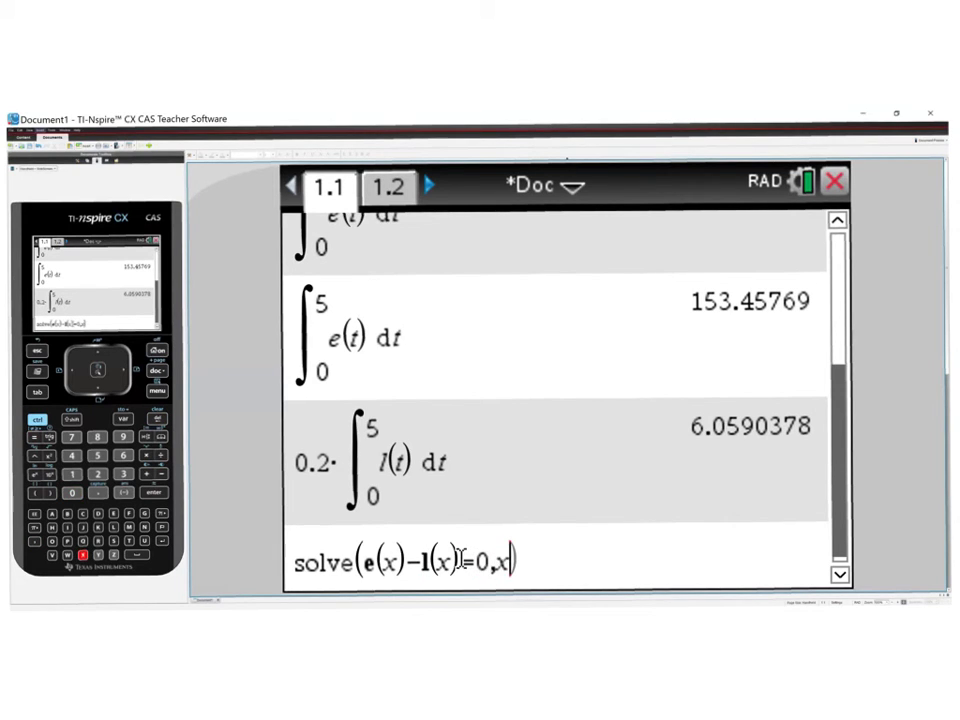
pyautogui.click(37, 421)
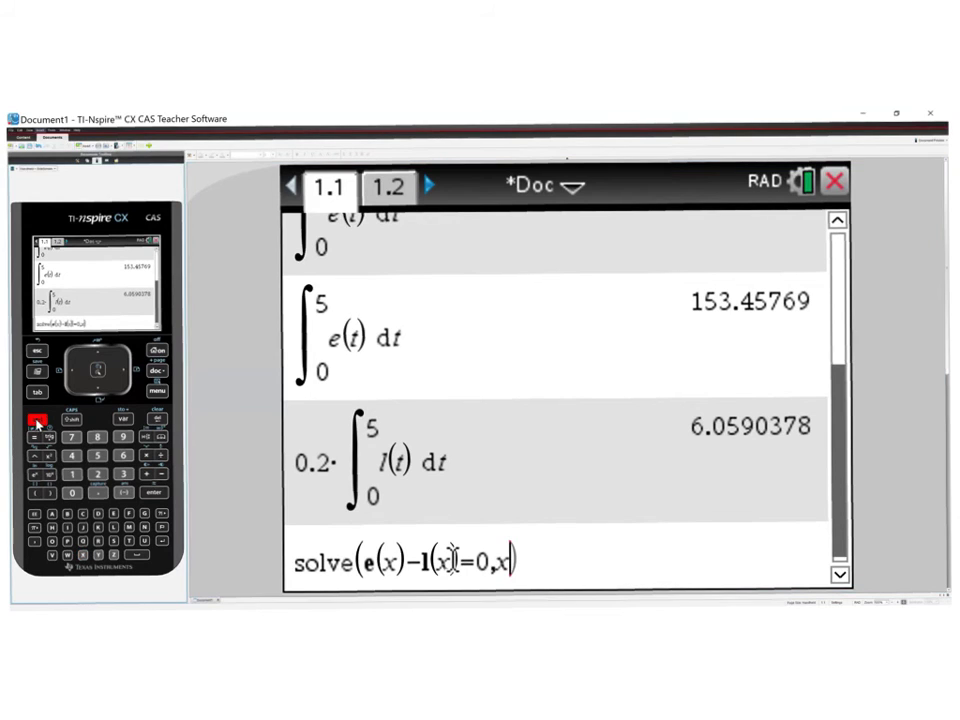
pyautogui.click(155, 492)
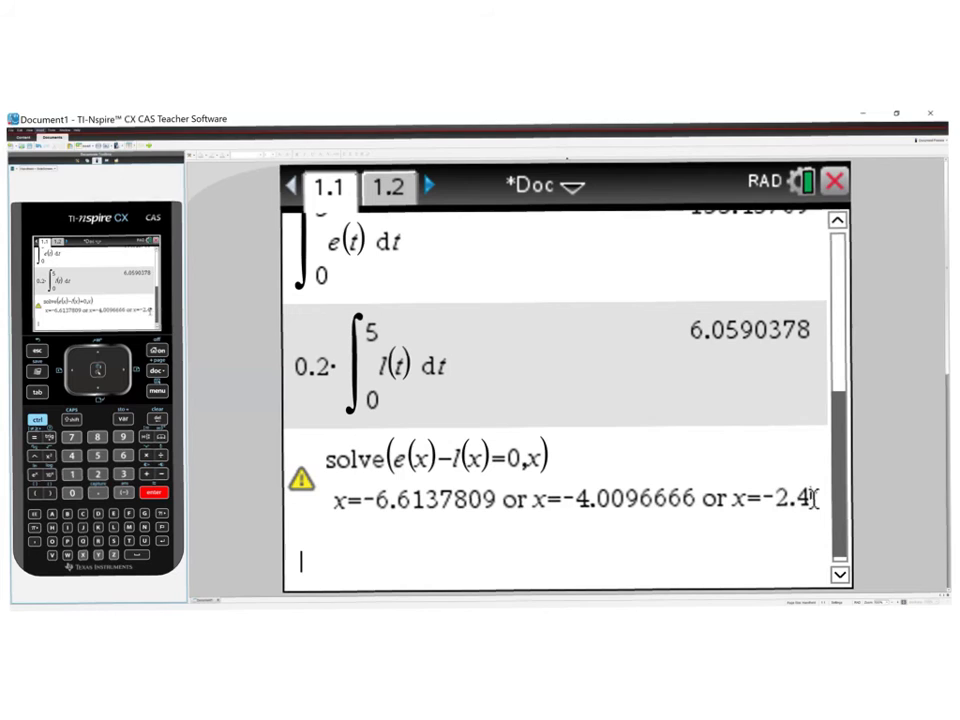
# Scroll the solve result to its last roots, -2.487987 and 6.2035644, and select 6.2035644
pyautogui.click(812, 497)
pyautogui.click(812, 497)
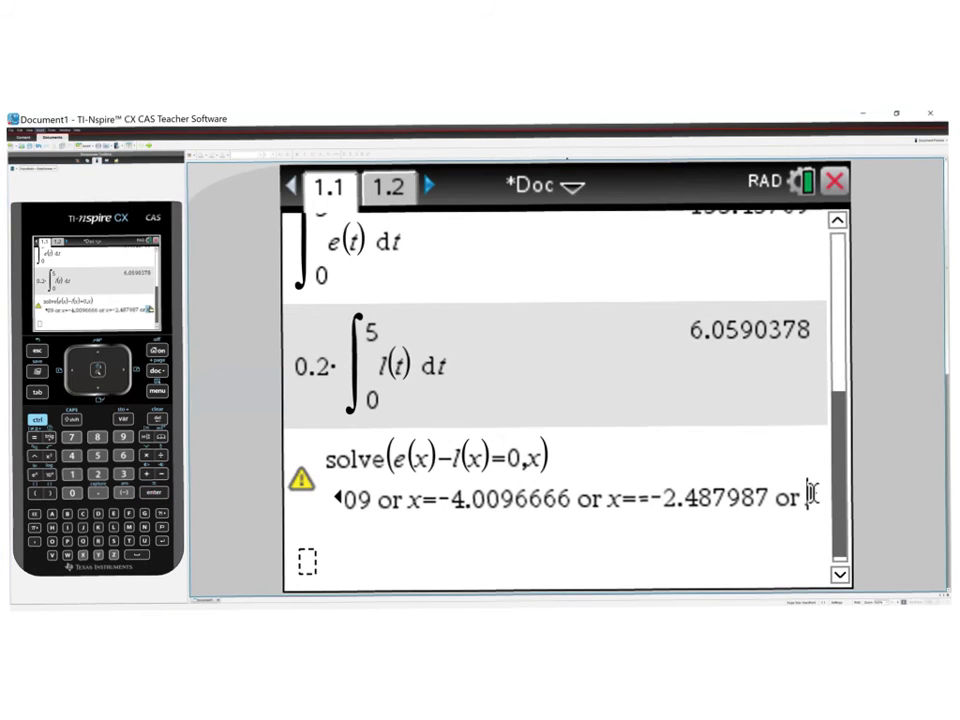
pyautogui.click(814, 496)
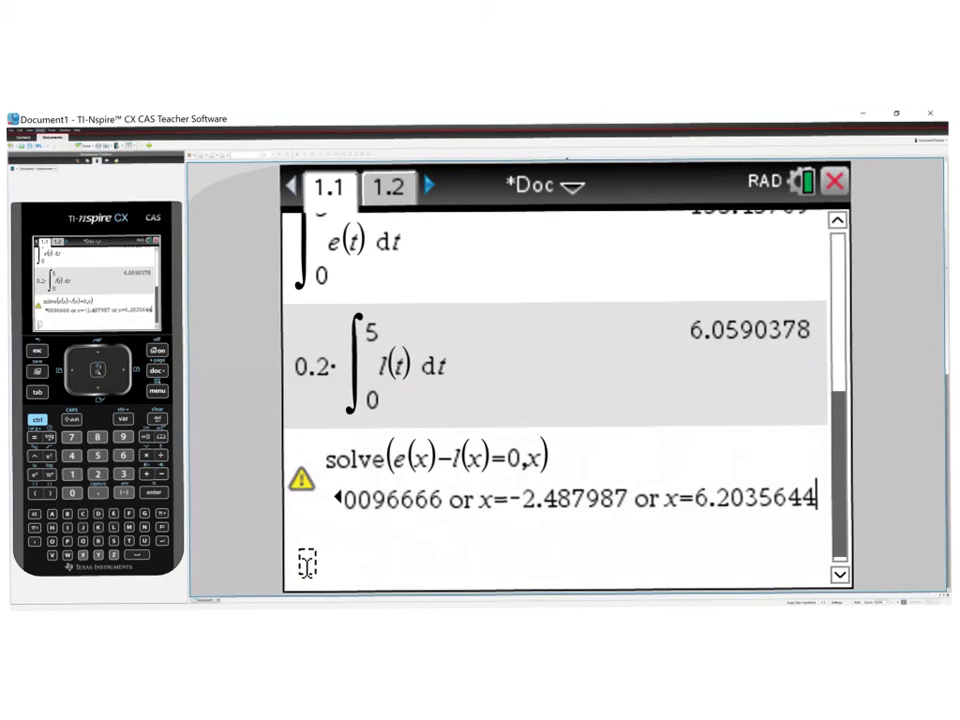
pyautogui.click(306, 564)
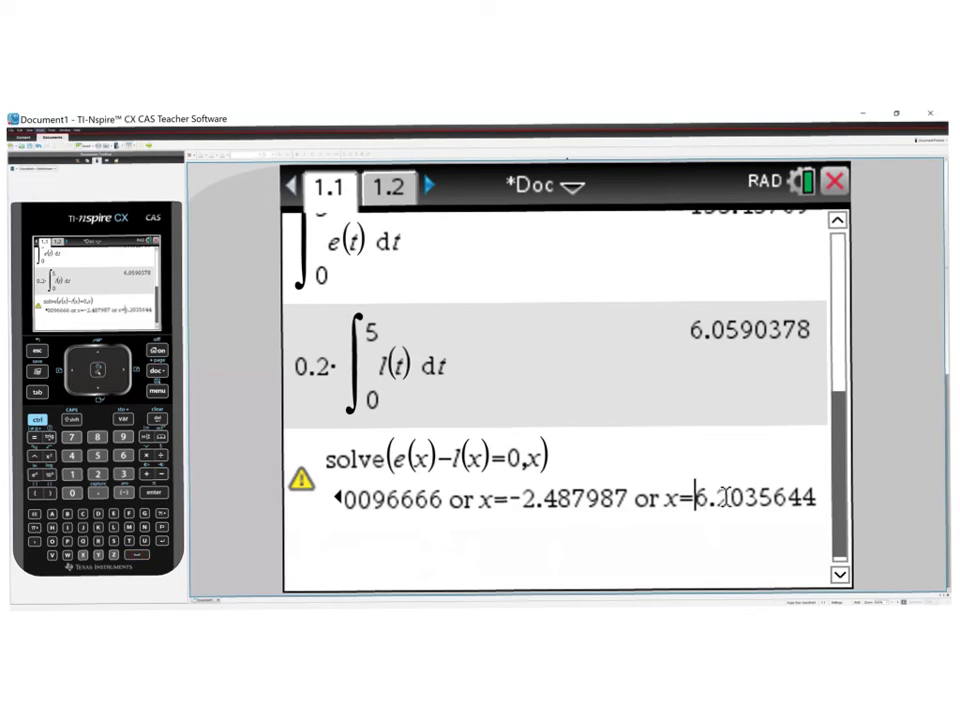
pyautogui.moveTo(697, 497); pyautogui.dragTo(836, 490)
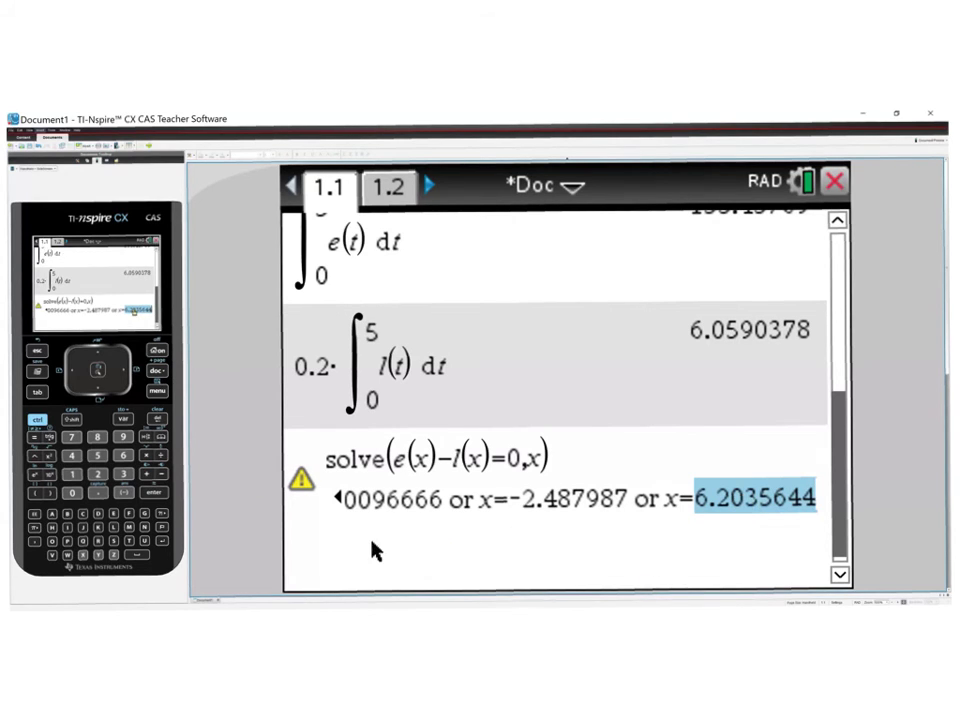
pyautogui.click(310, 540)
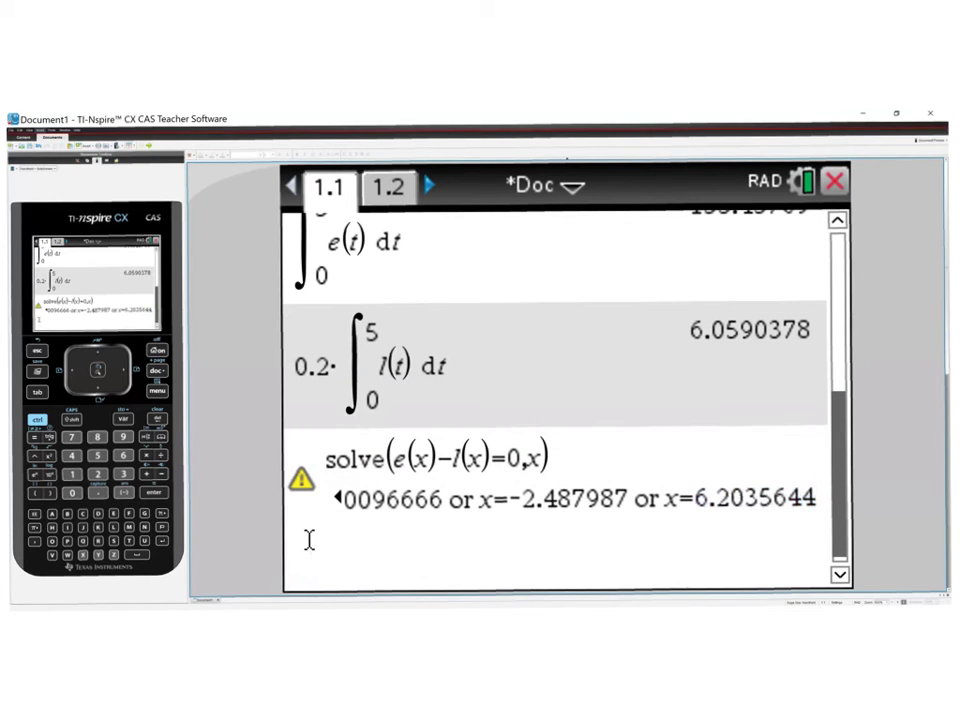
# Store the root 6.2035644 in the variable c
pyautogui.write('6')
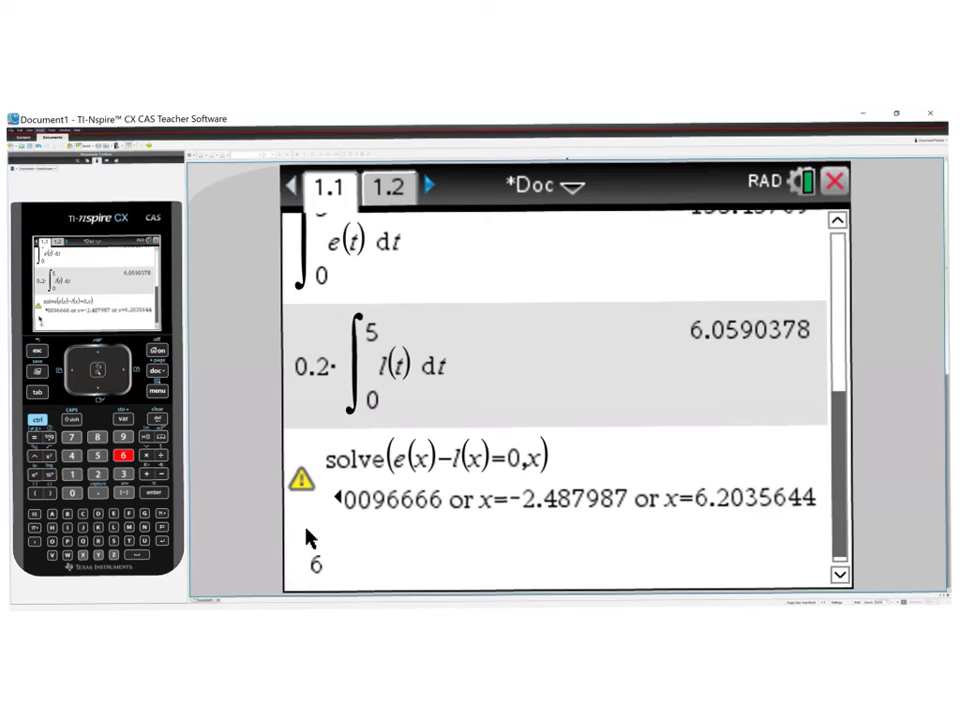
pyautogui.write('.2035')
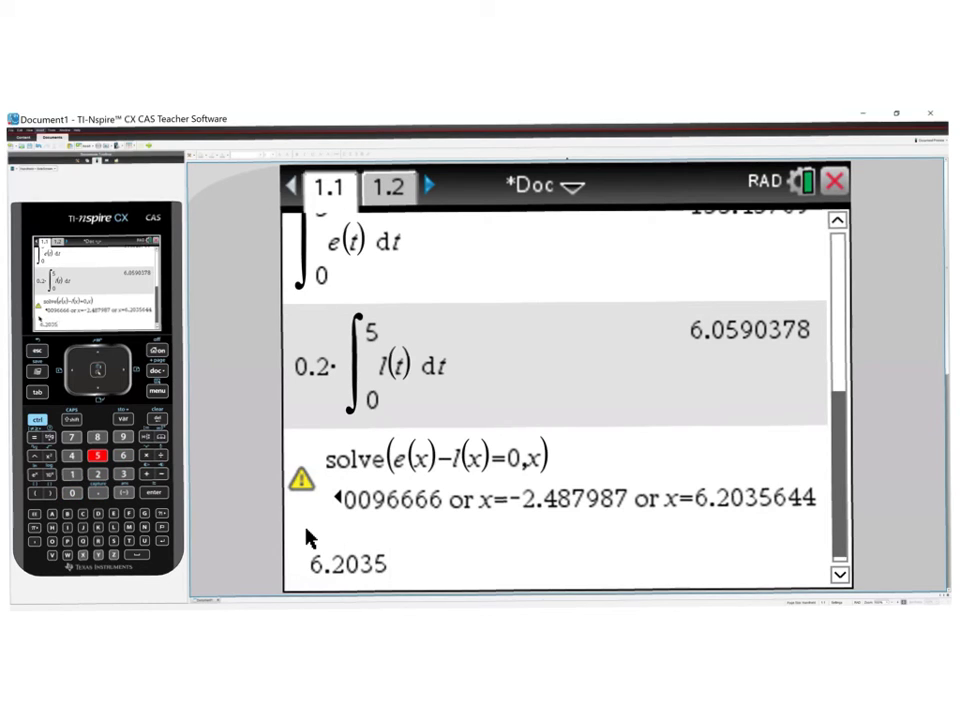
pyautogui.write('644')
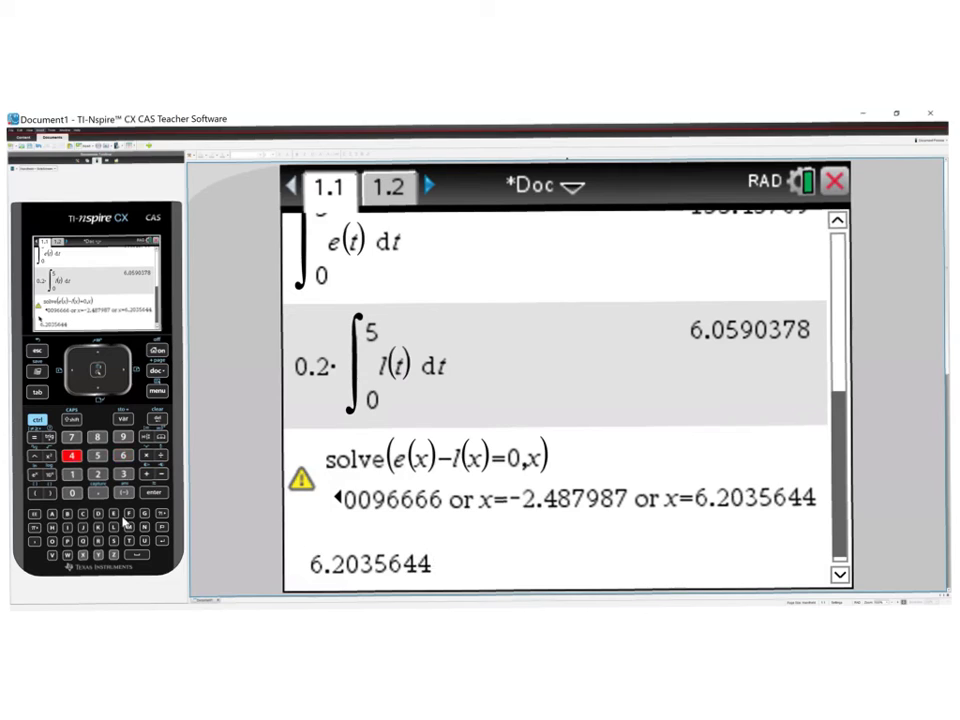
pyautogui.click(37, 420)
pyautogui.click(124, 421)
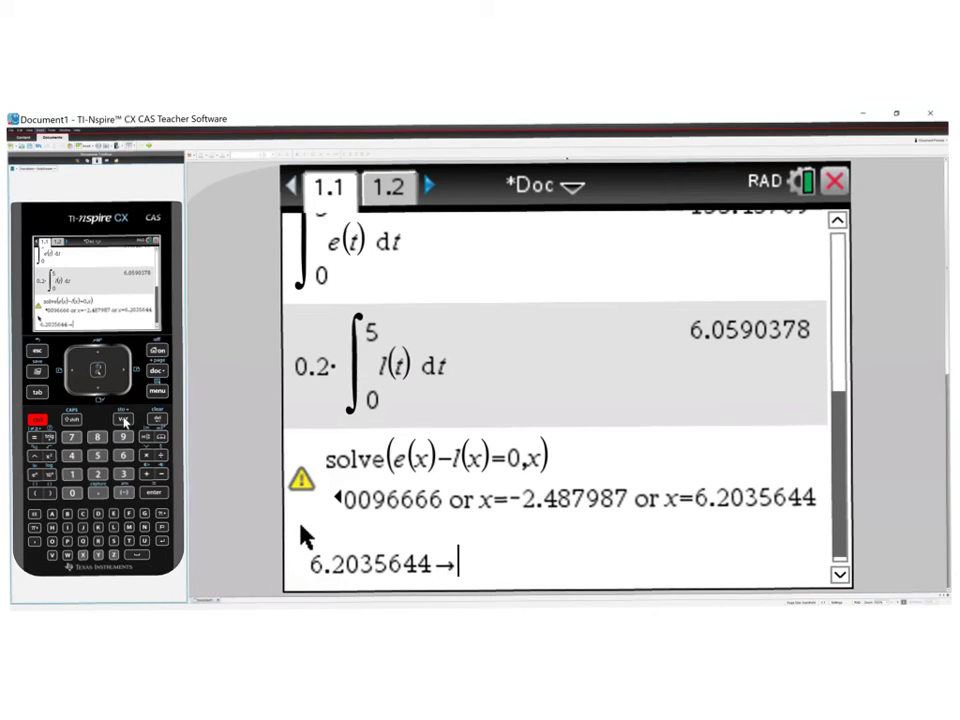
pyautogui.write('c')
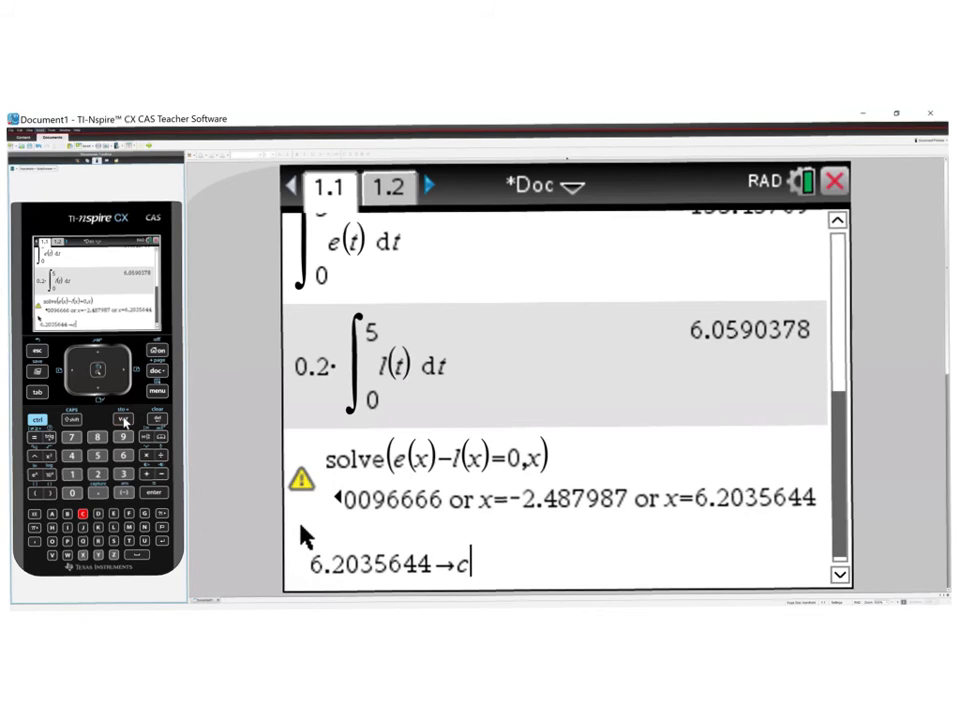
pyautogui.press('Return')
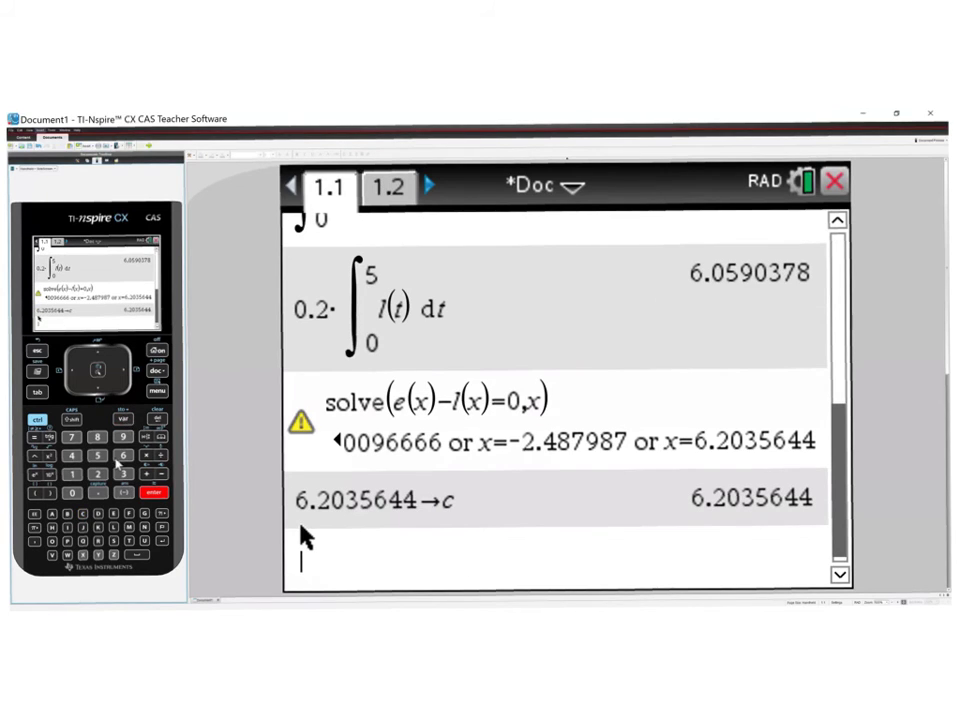
pyautogui.click(157, 392)
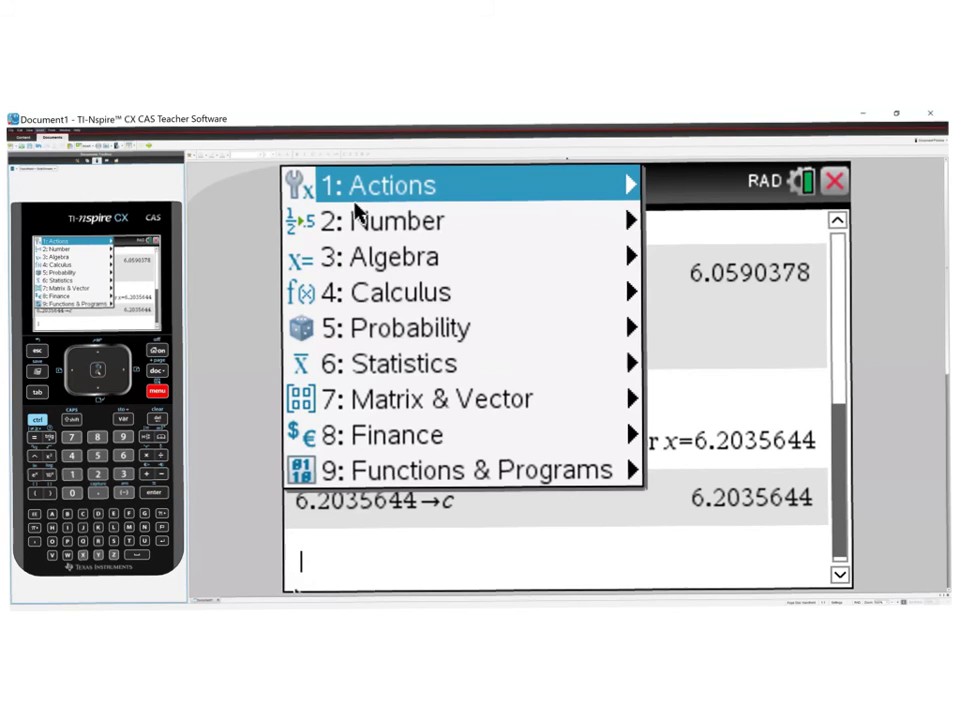
pyautogui.moveTo(388, 192)
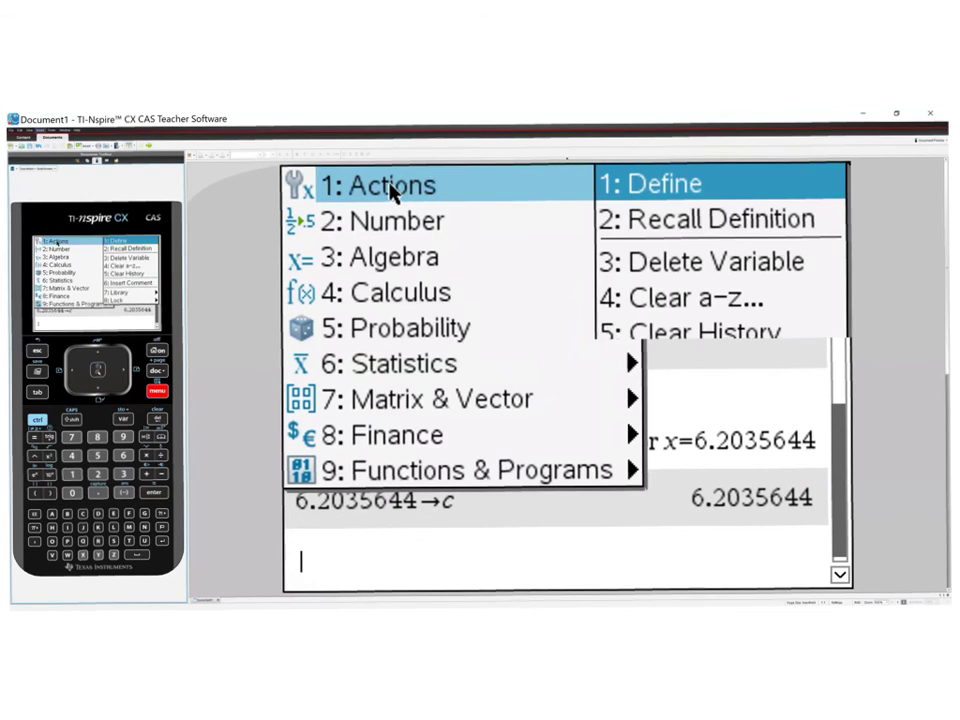
# Start defining f(x) as a definite integral with lower limit 0 and upper limit x
pyautogui.click(660, 190)
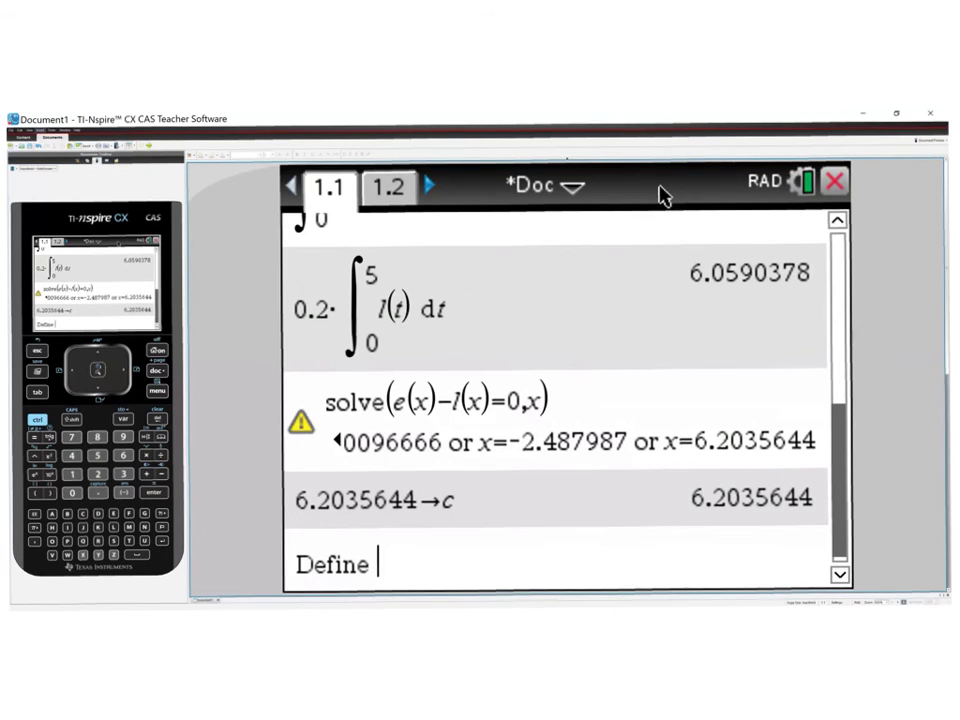
pyautogui.write('f(x)')
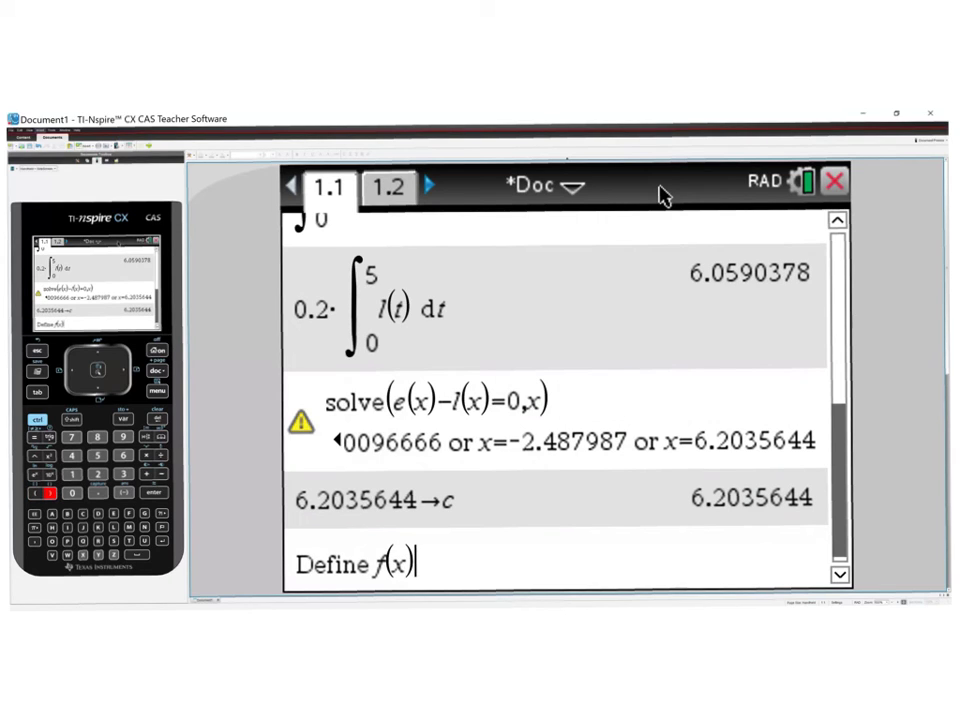
pyautogui.write('=')
pyautogui.click(146, 441)
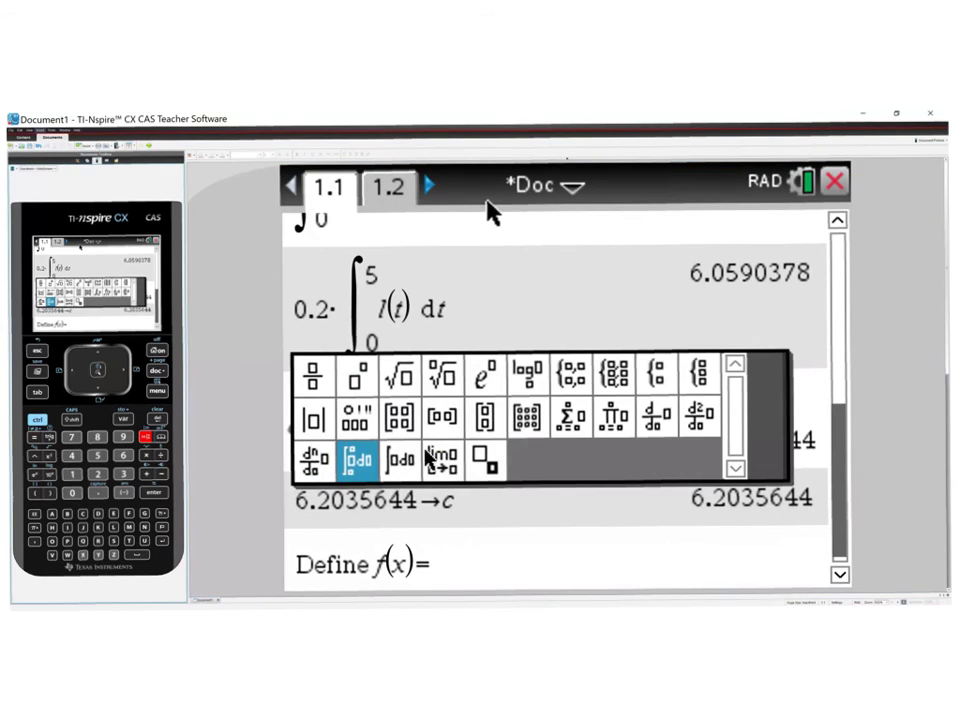
pyautogui.click(360, 476)
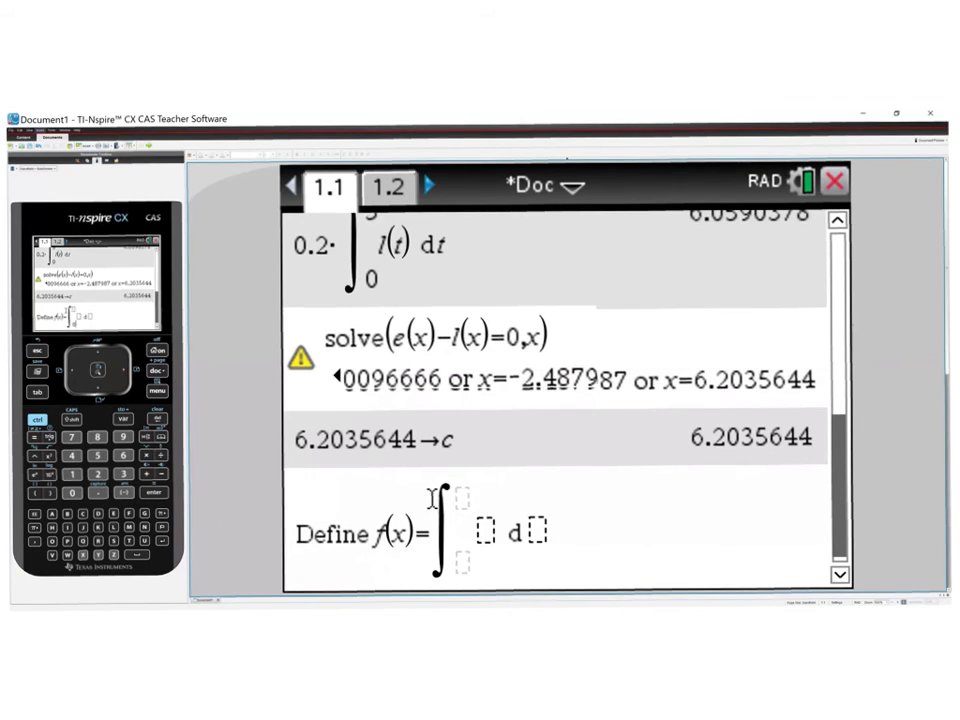
pyautogui.write('0')
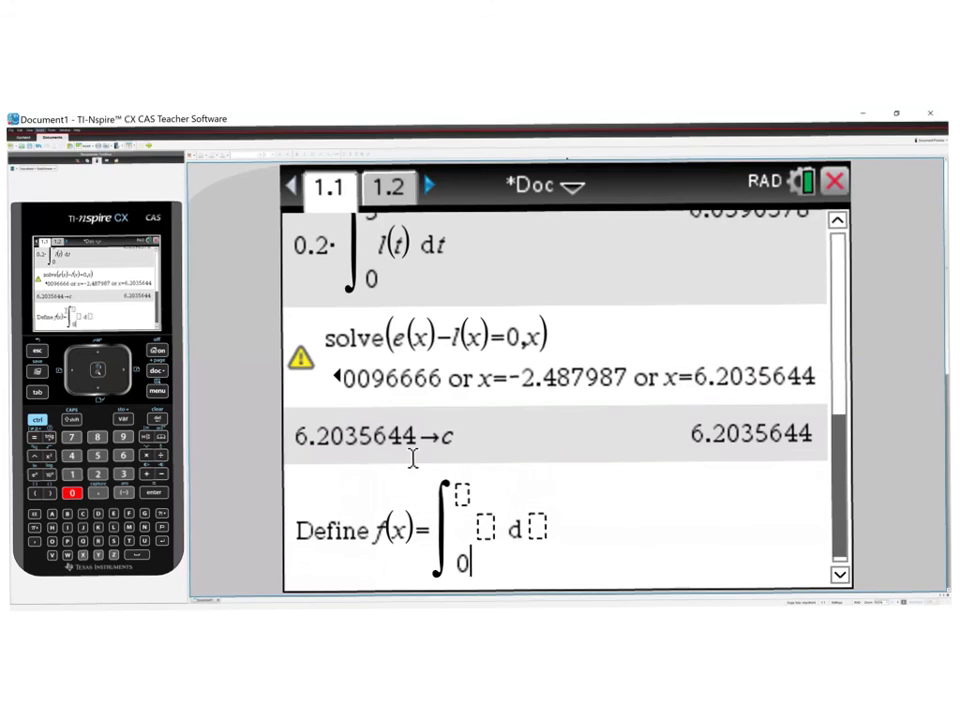
pyautogui.click(462, 495)
pyautogui.write('x')
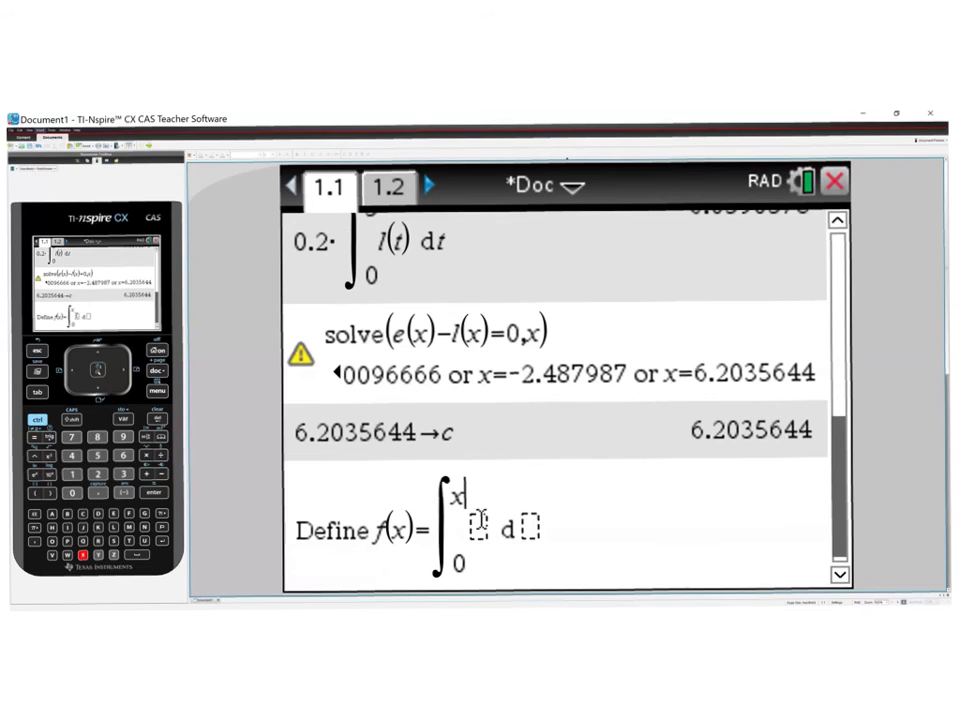
# Fill in the integrand e(t)−l(t) with dt and execute the definition, returning Done
pyautogui.click(480, 521)
pyautogui.write('e(t')
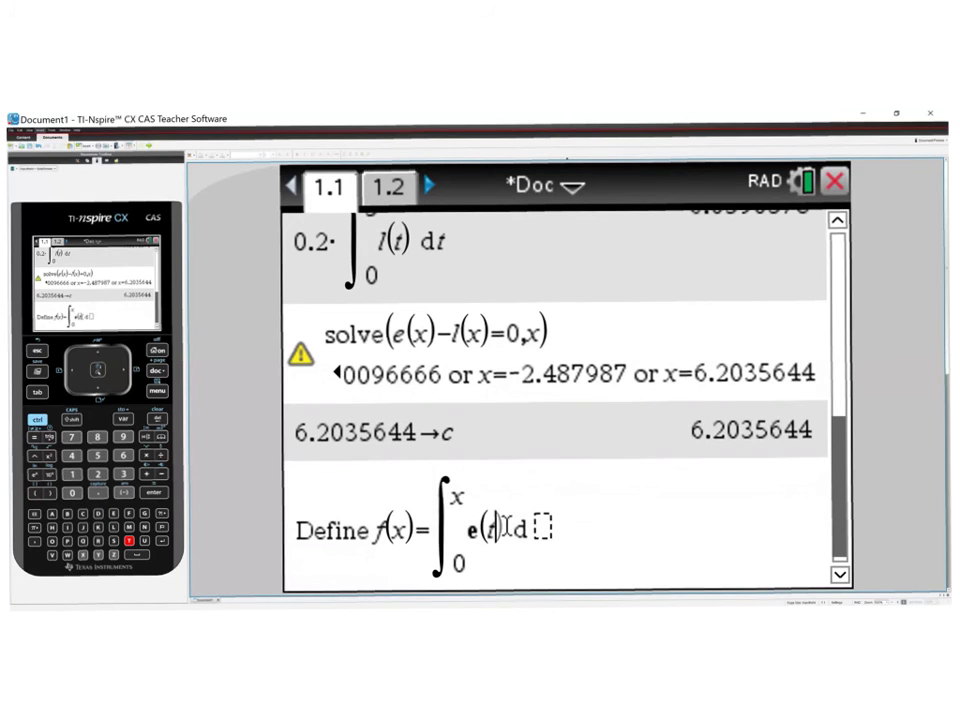
pyautogui.write('-1)')
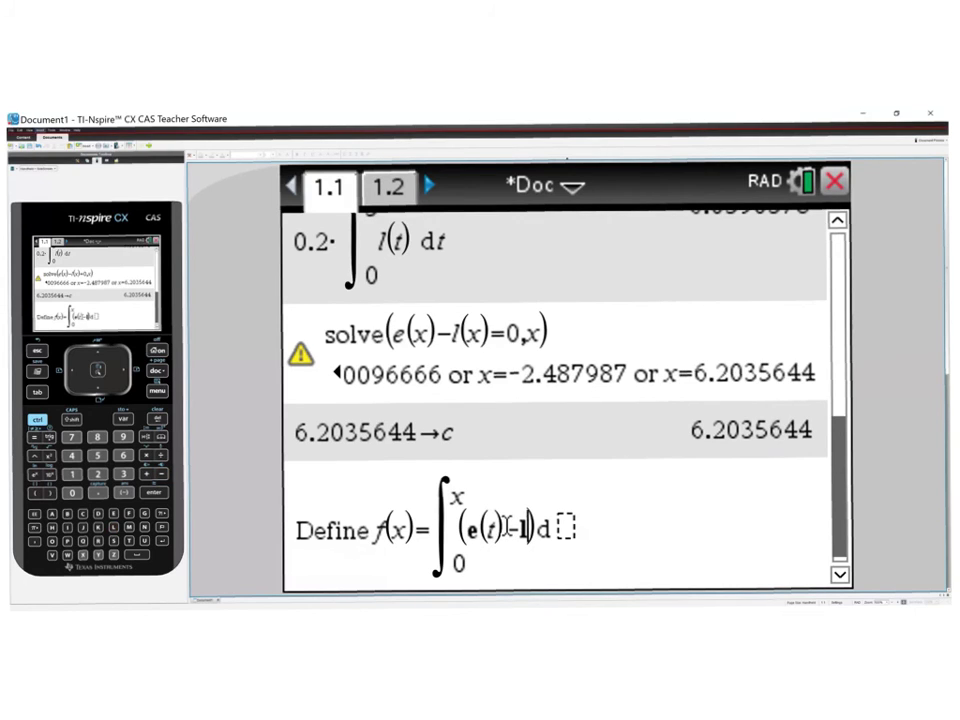
pyautogui.write('(t')
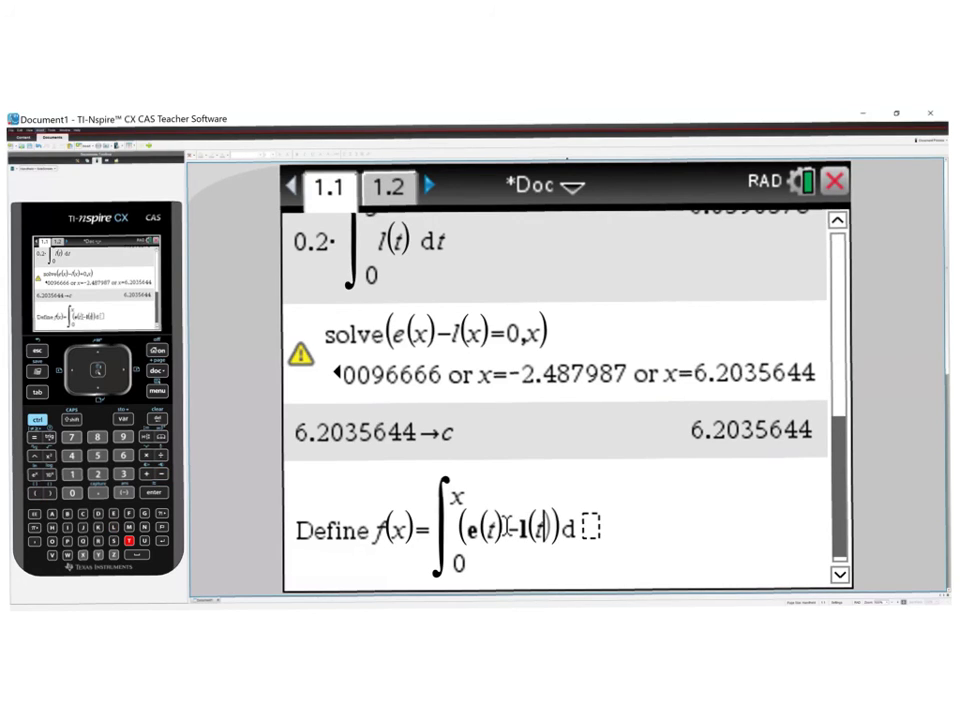
pyautogui.click(589, 527)
pyautogui.write('t')
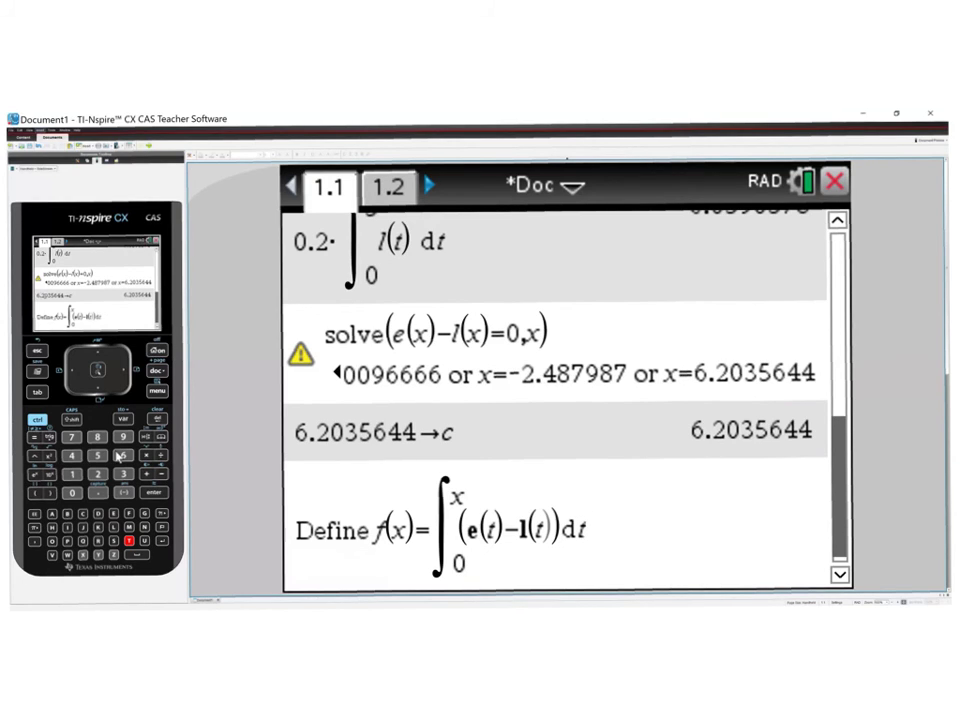
pyautogui.click(38, 421)
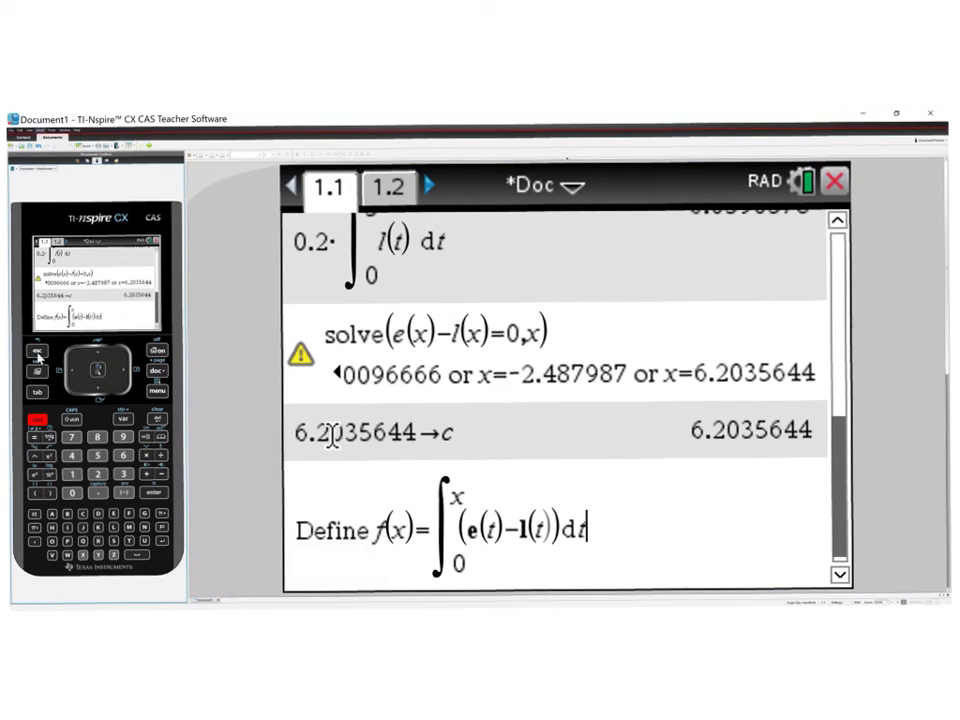
pyautogui.press('Escape')
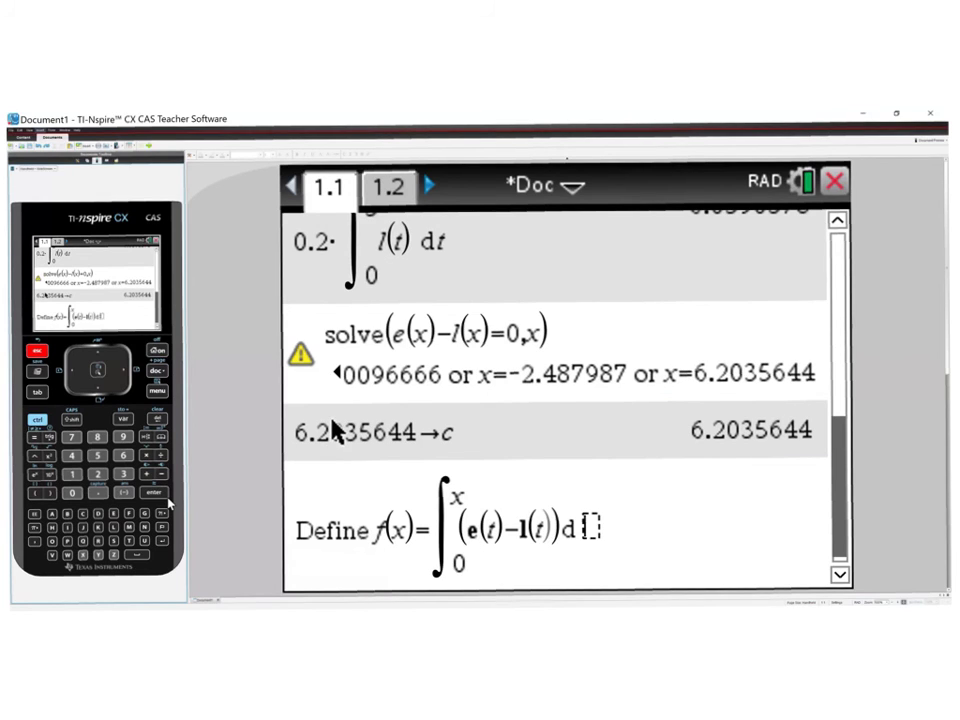
pyautogui.write('t')
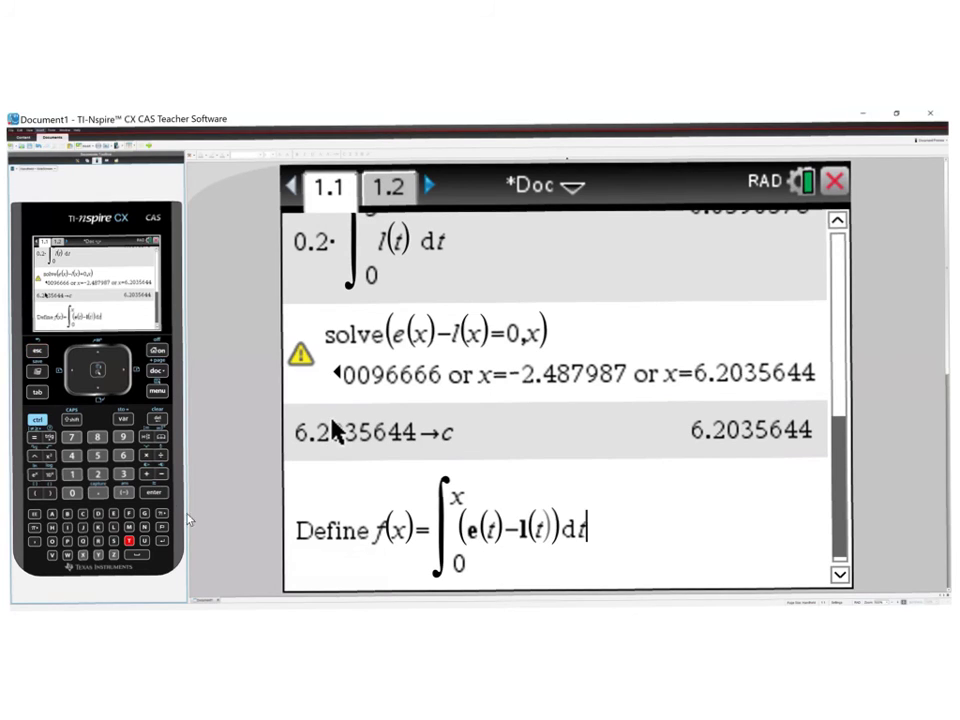
pyautogui.click(153, 493)
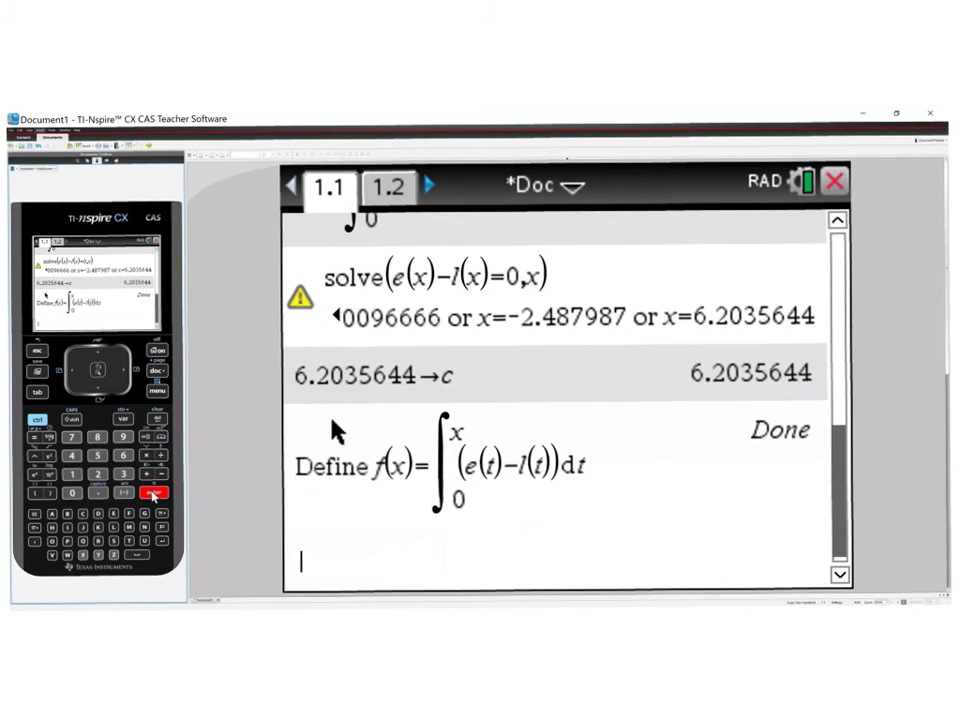
# Evaluate f(0), f(c) and f(8) as decimals: 0., 135.01492 and 80.919977
pyautogui.write('f')
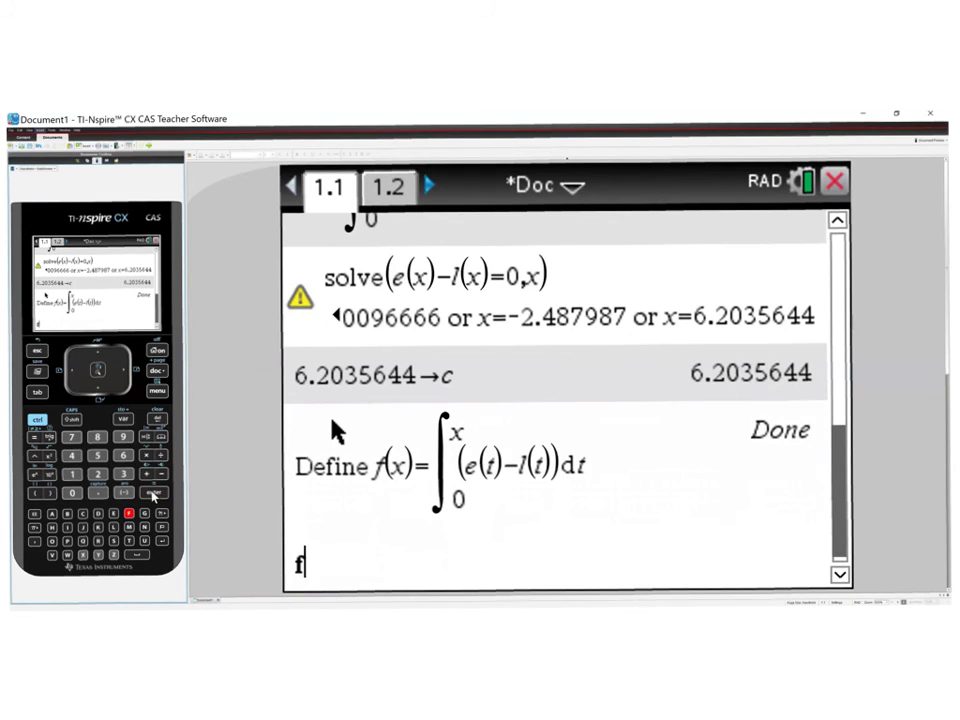
pyautogui.write('(0')
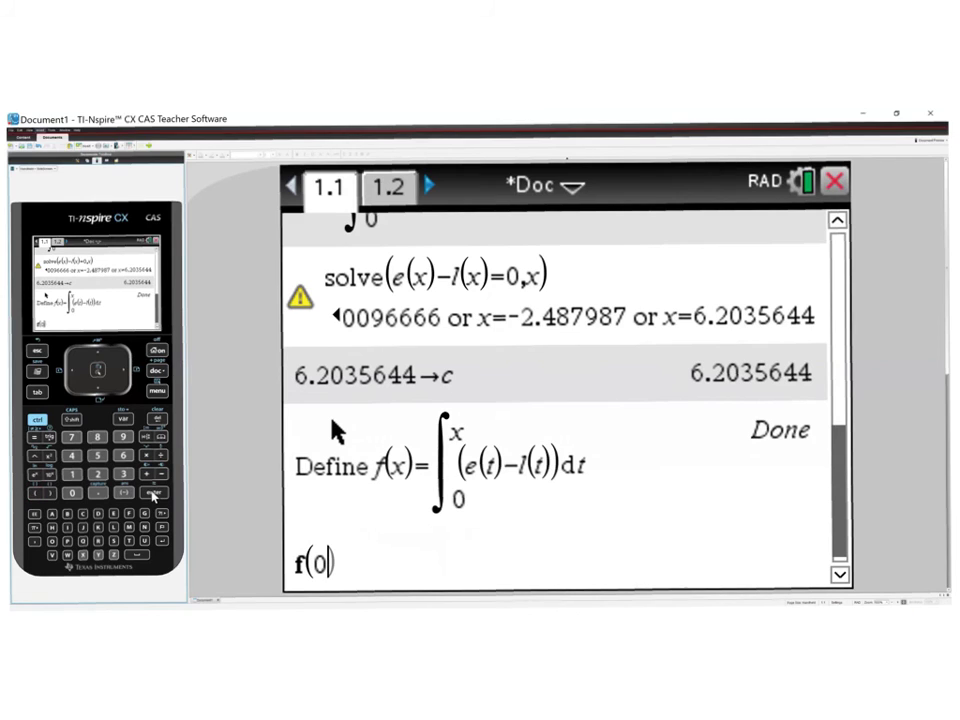
pyautogui.click(40, 419)
pyautogui.click(153, 495)
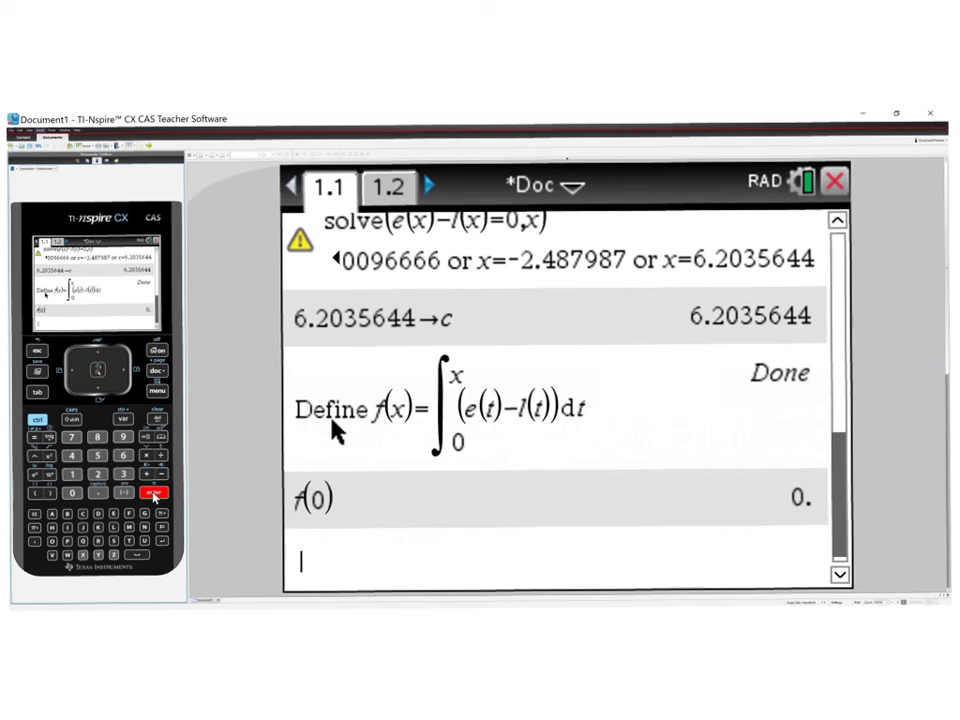
pyautogui.write('f')
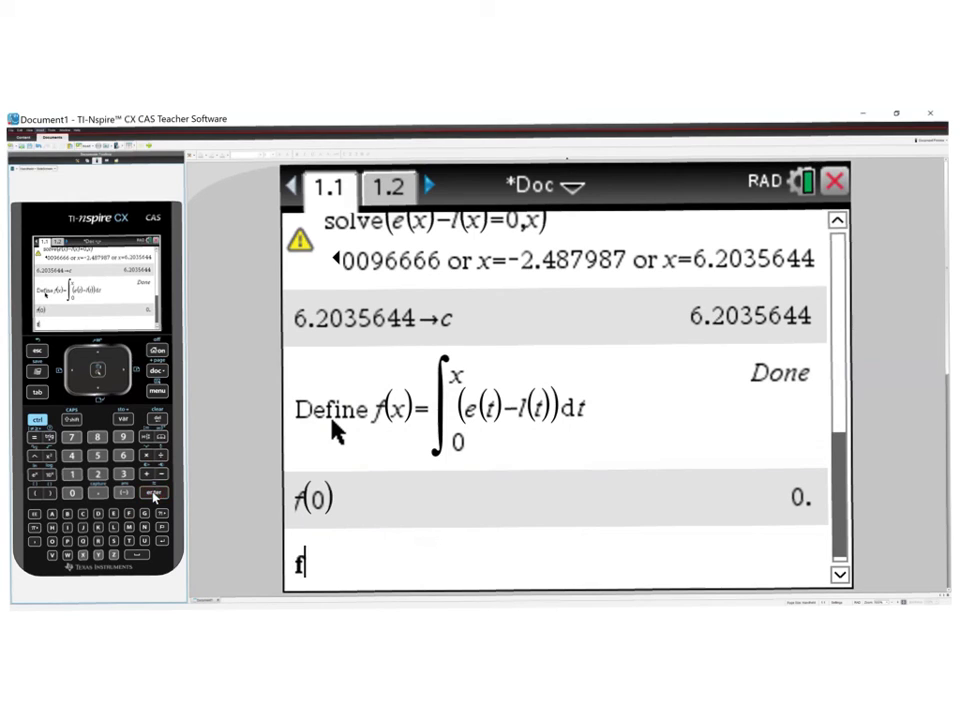
pyautogui.write('(c')
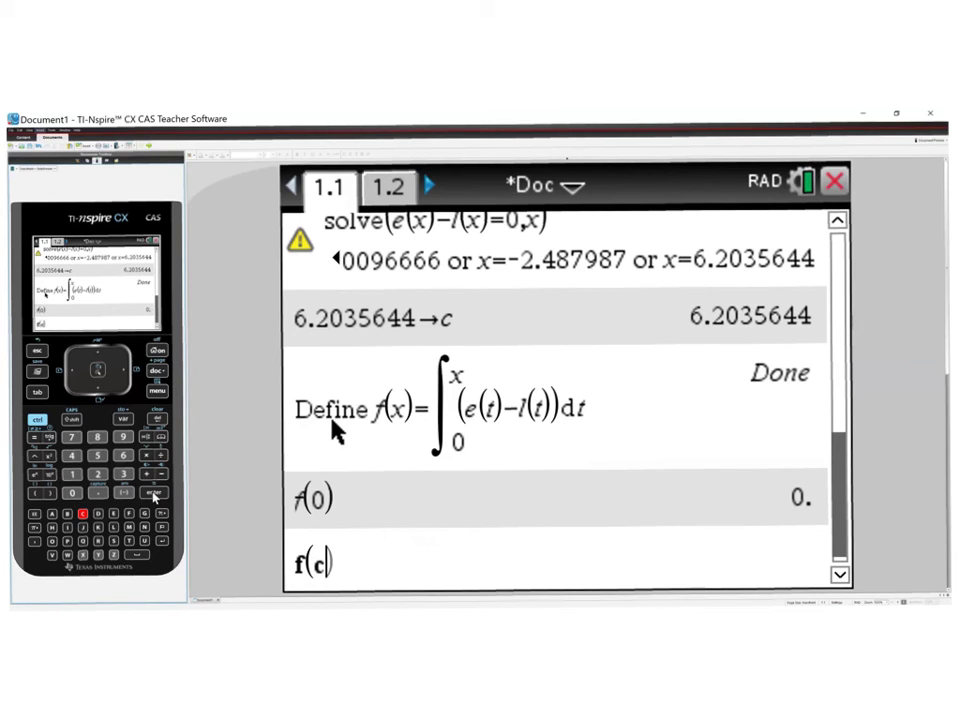
pyautogui.click(38, 421)
pyautogui.click(151, 494)
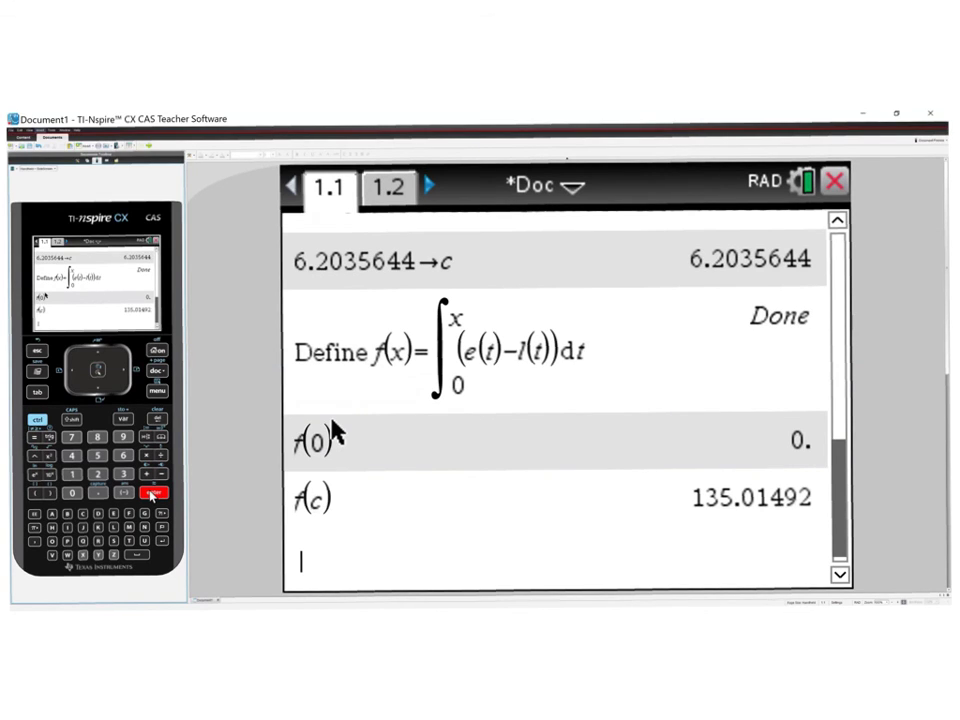
pyautogui.write('f(8')
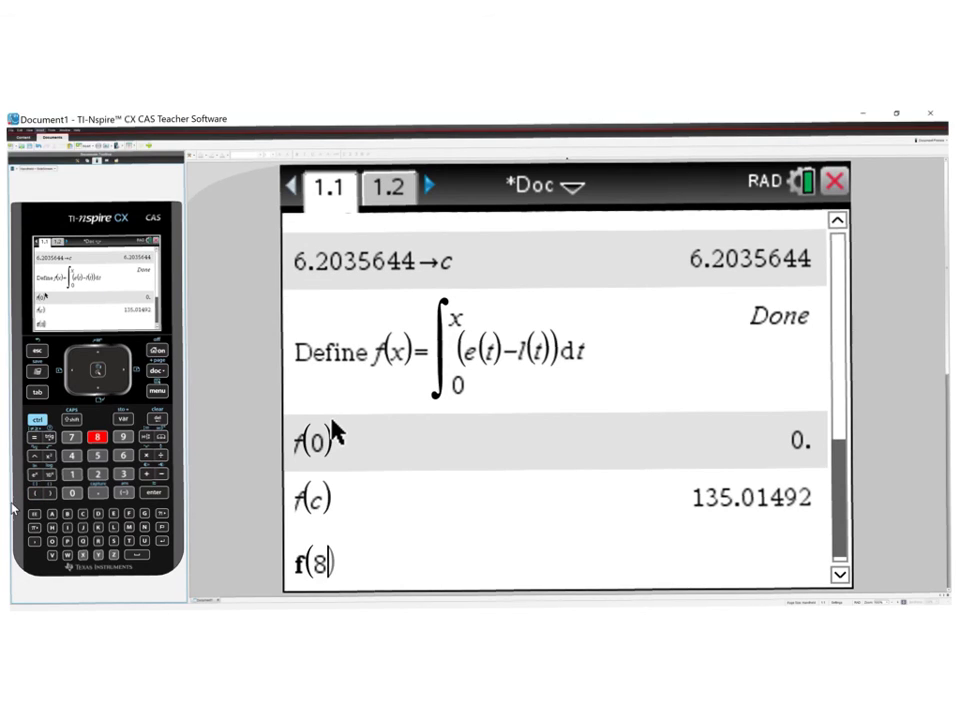
pyautogui.click(37, 420)
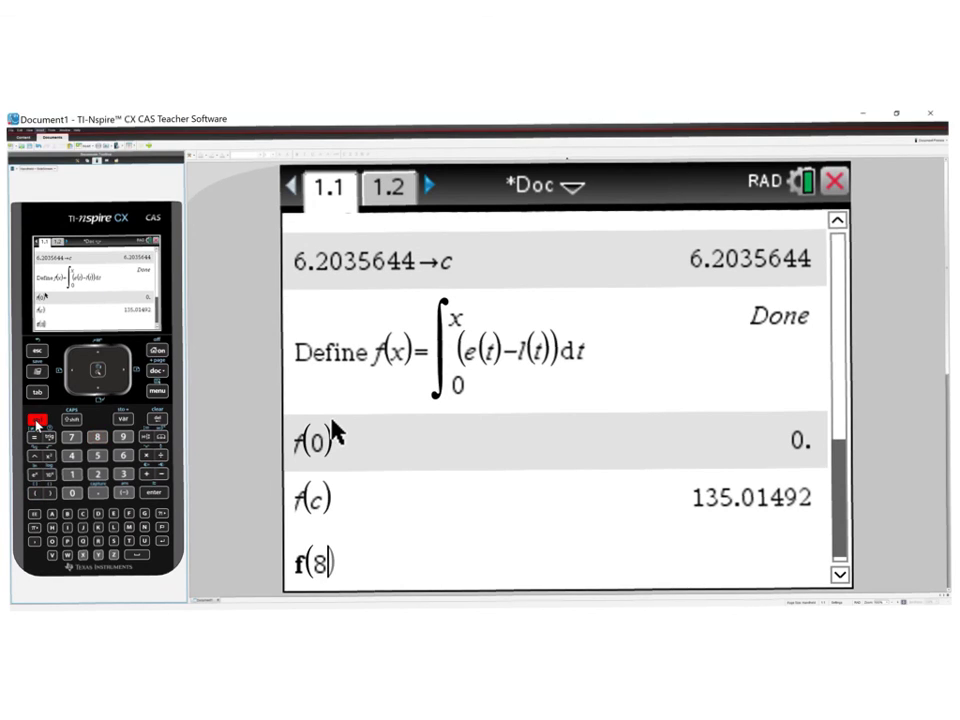
pyautogui.click(154, 495)
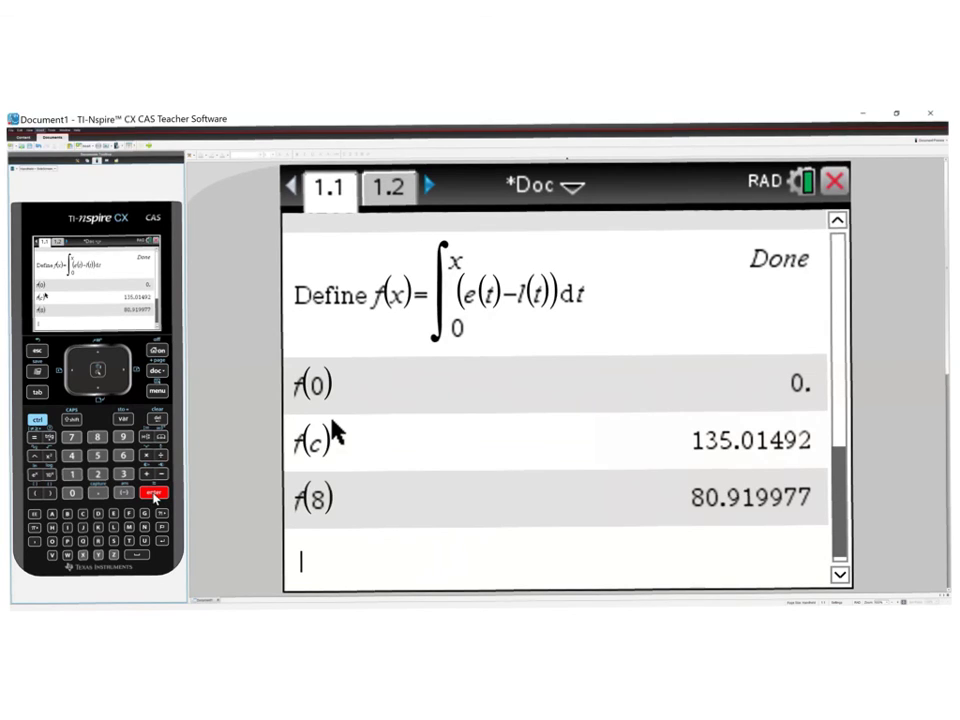
# Insert the Derivative at a Point template at x=5 for e(x), giving −6.8017476
pyautogui.click(148, 438)
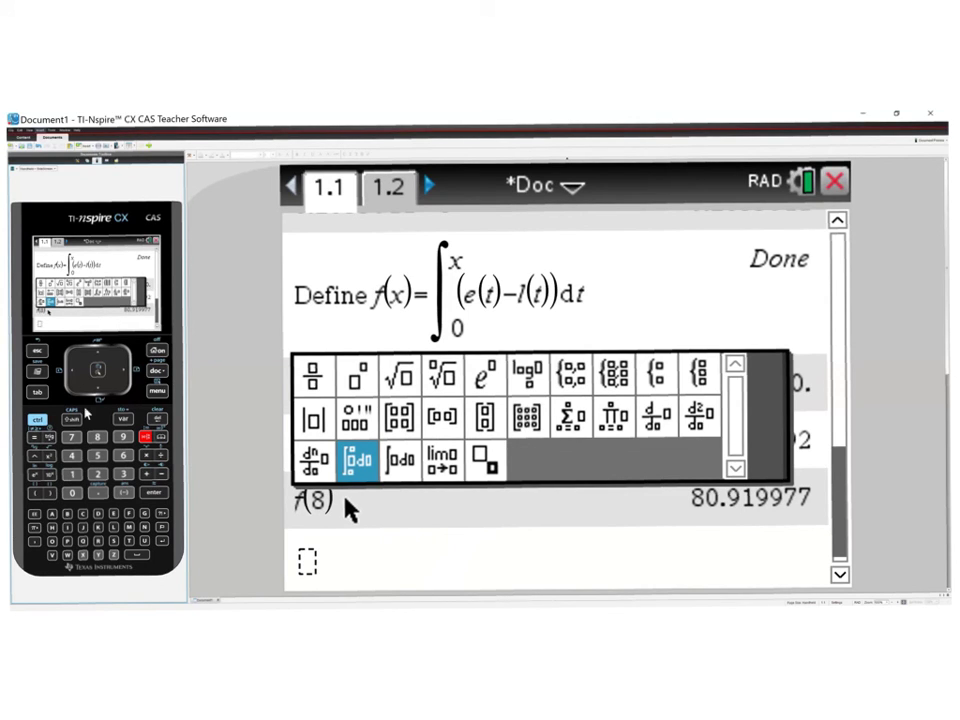
pyautogui.click(38, 352)
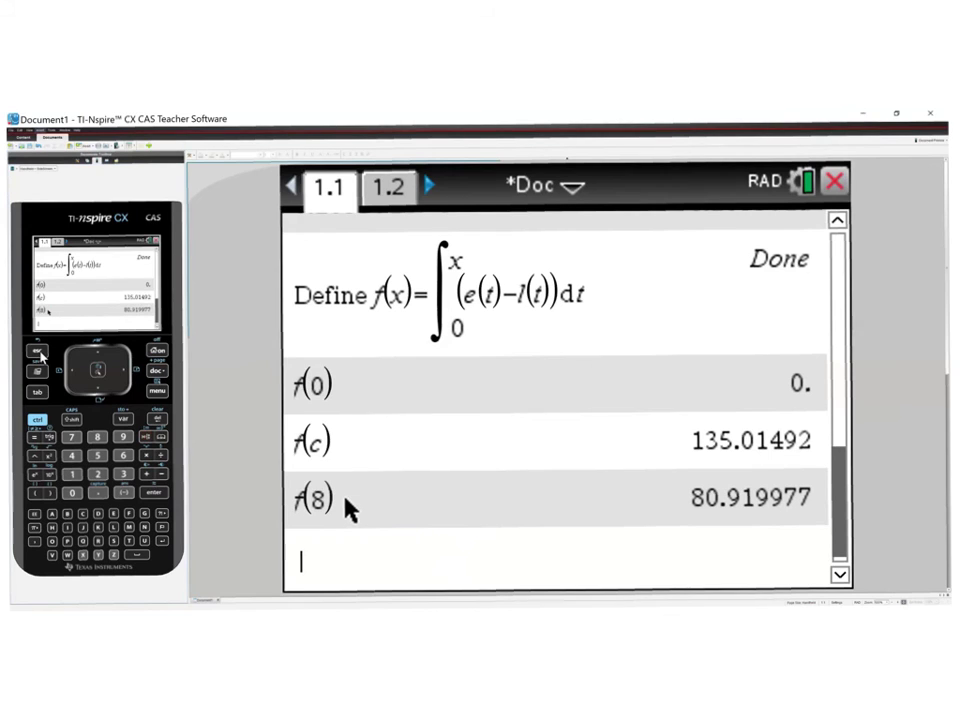
pyautogui.click(157, 392)
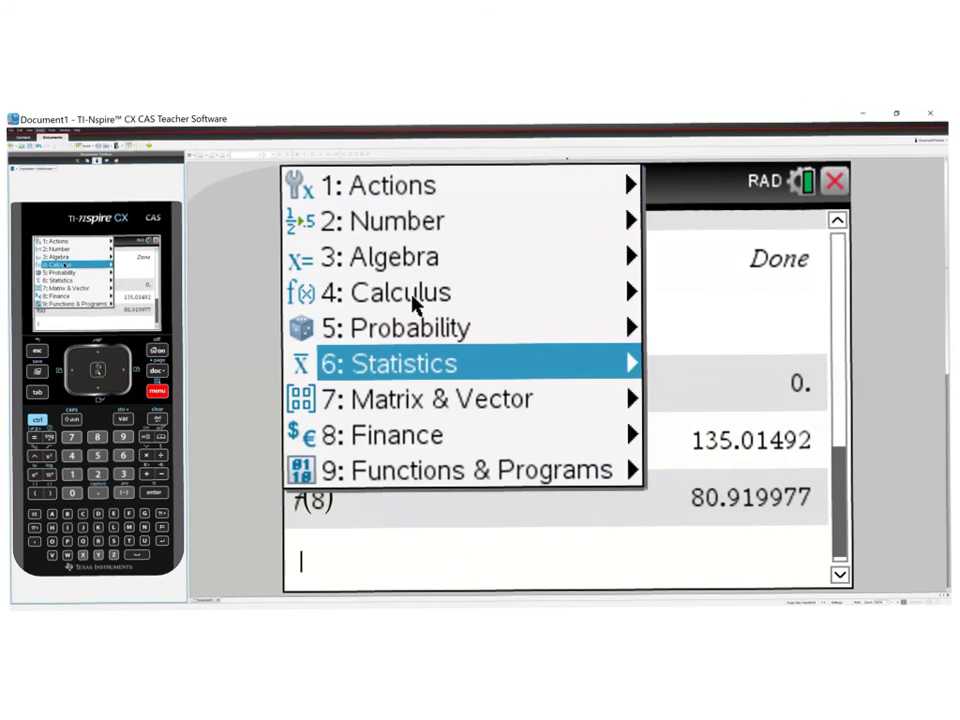
pyautogui.click(416, 300)
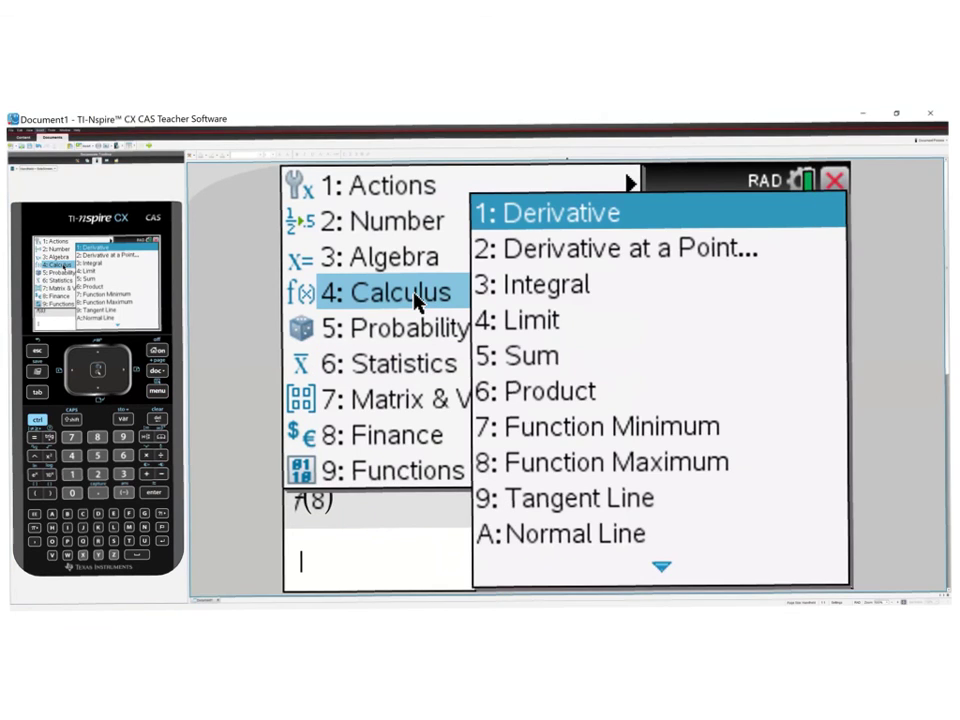
pyautogui.click(598, 258)
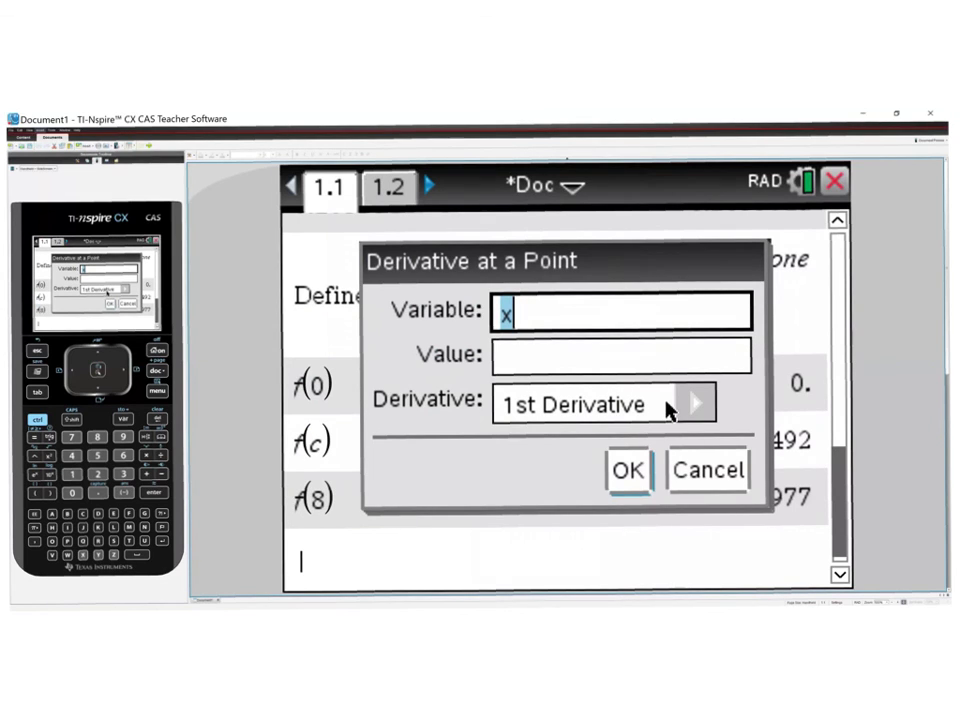
pyautogui.click(514, 358)
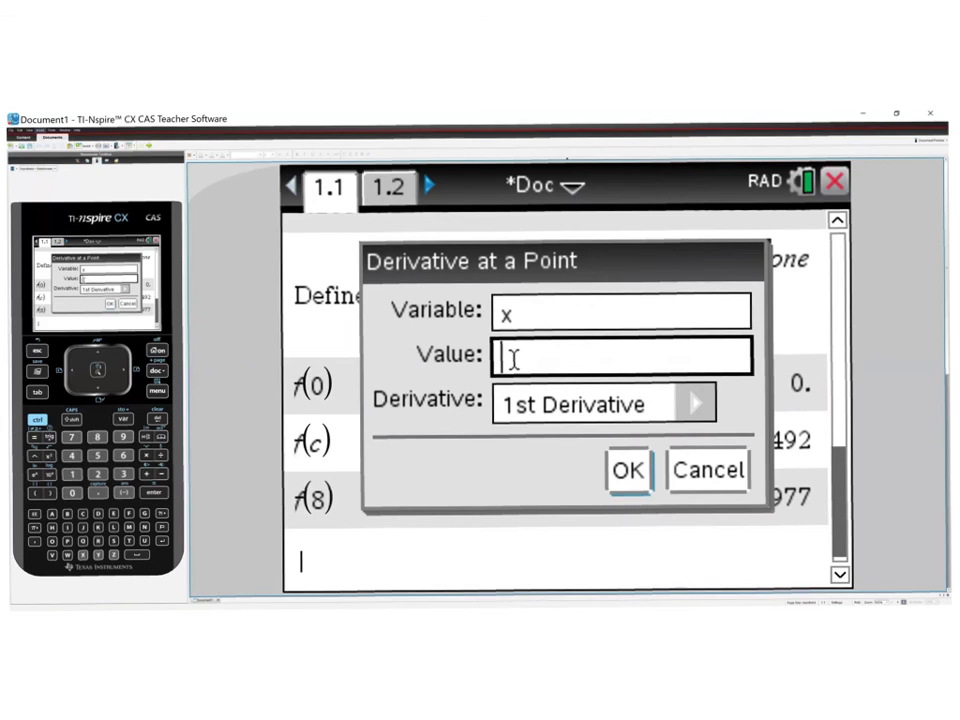
pyautogui.write('5')
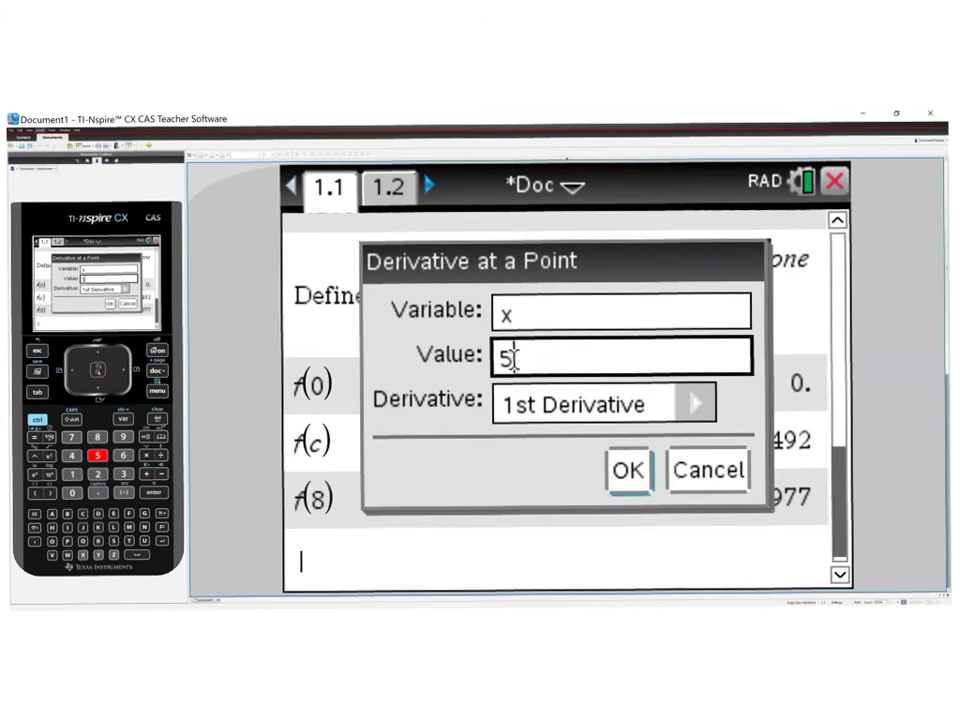
pyautogui.click(630, 472)
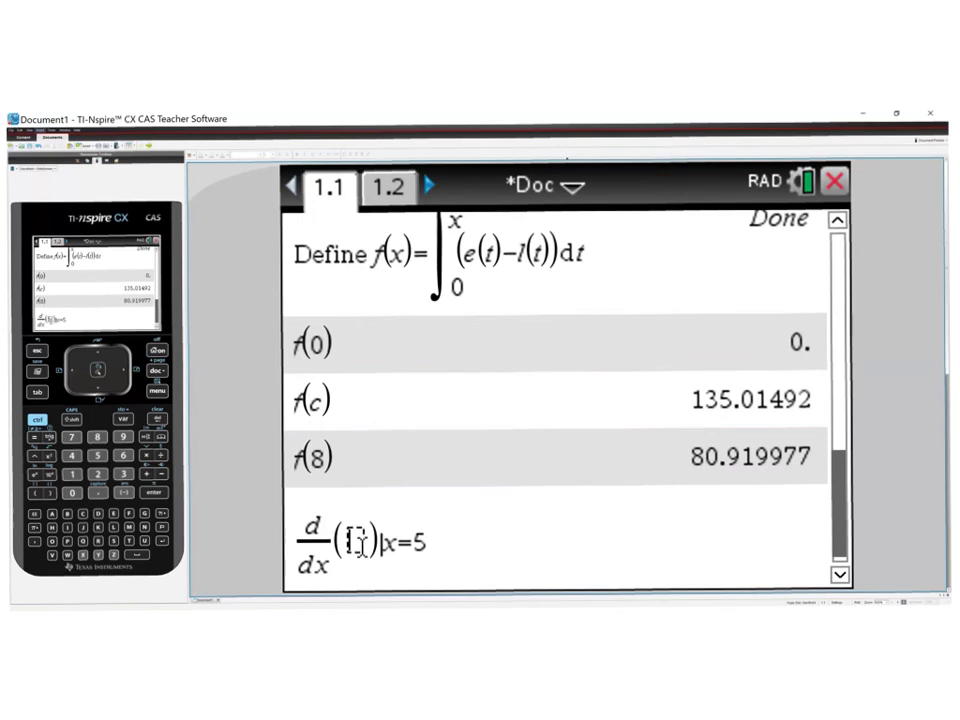
pyautogui.write('e')
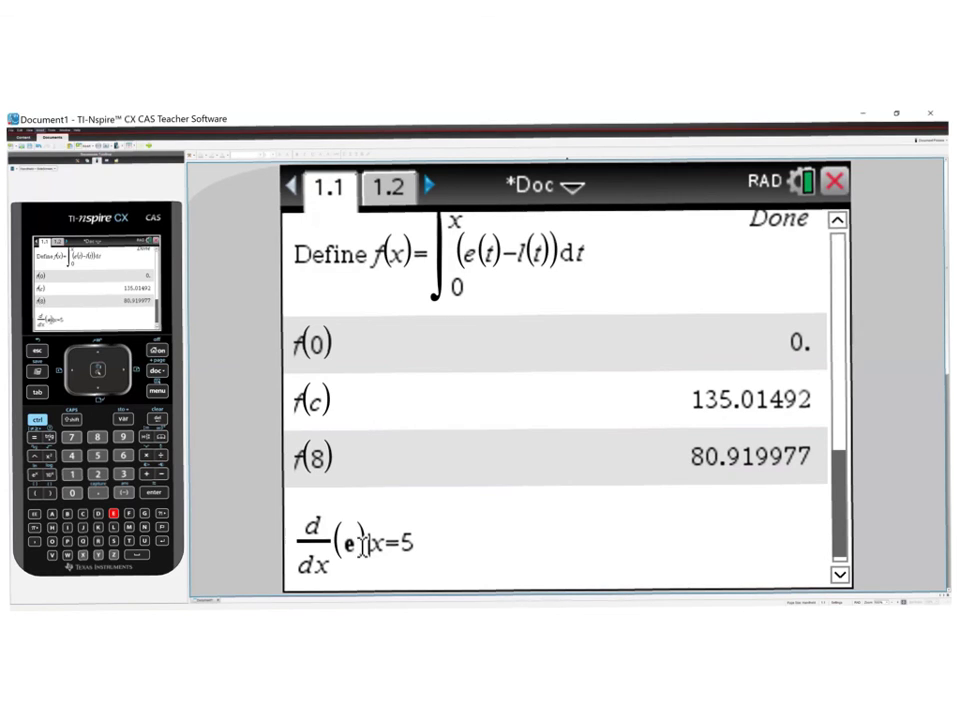
pyautogui.write('(')
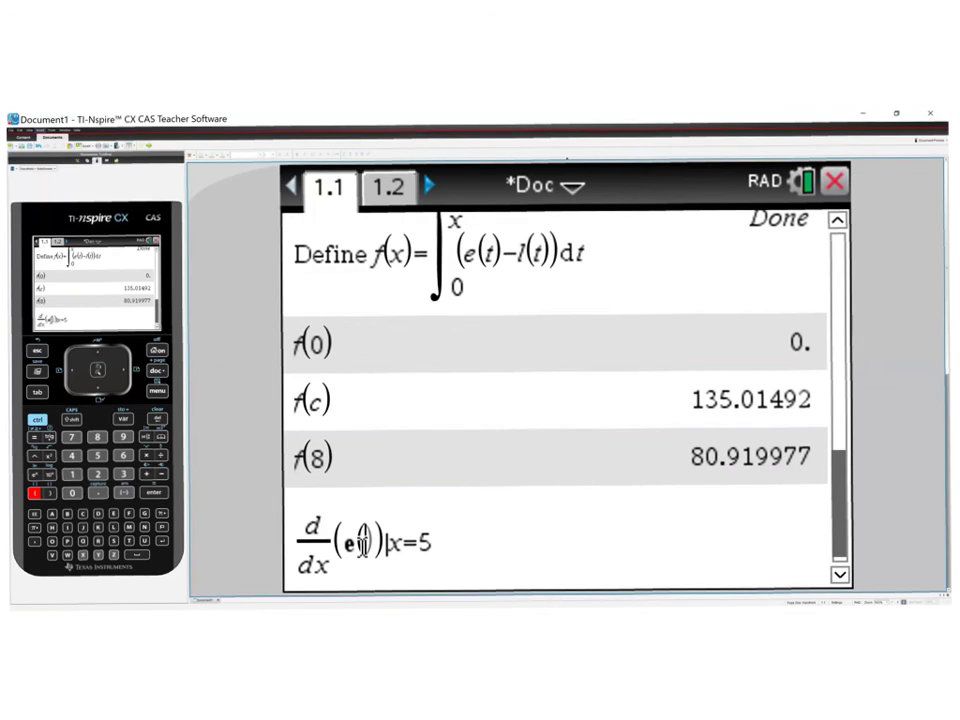
pyautogui.write('x')
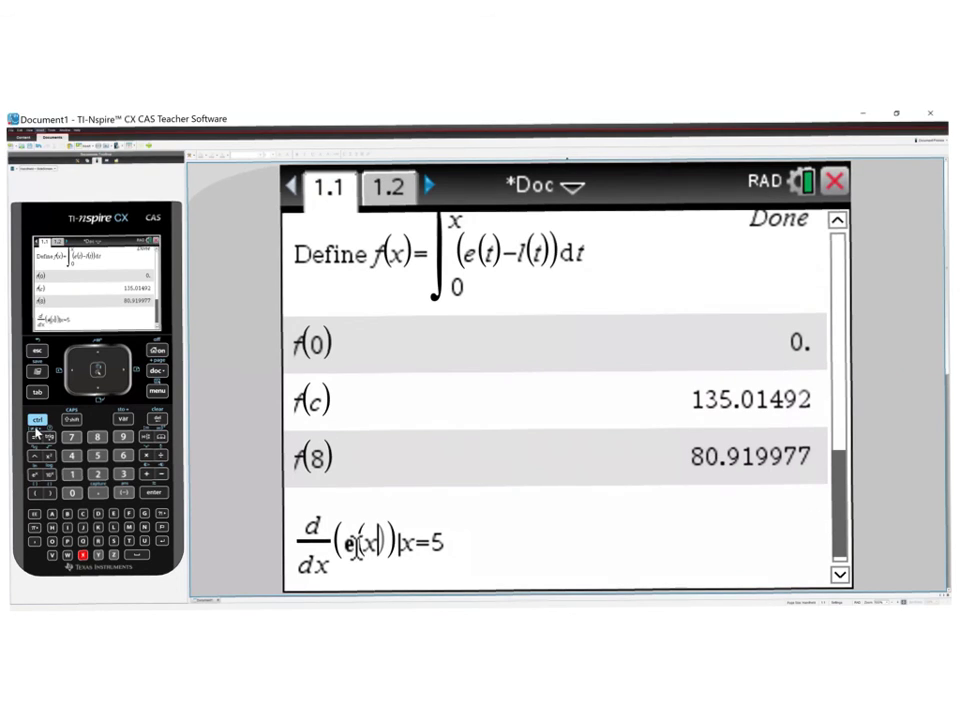
pyautogui.click(155, 493)
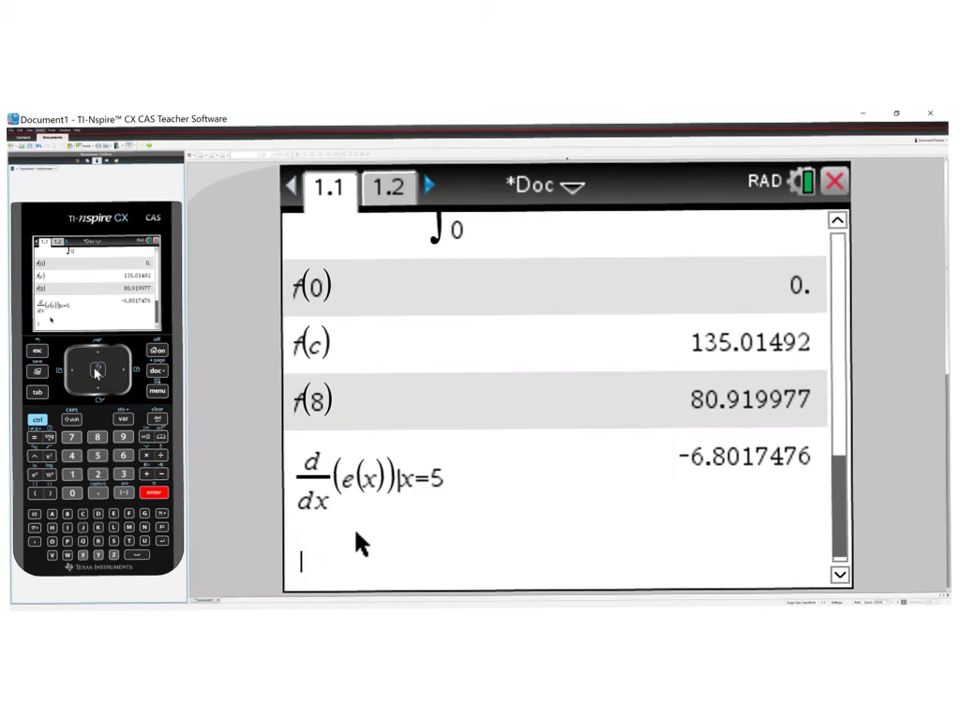
# Reuse the previous derivative with l in place of e, approximating to 3.9210326
pyautogui.press('Up')
pyautogui.press('Up')
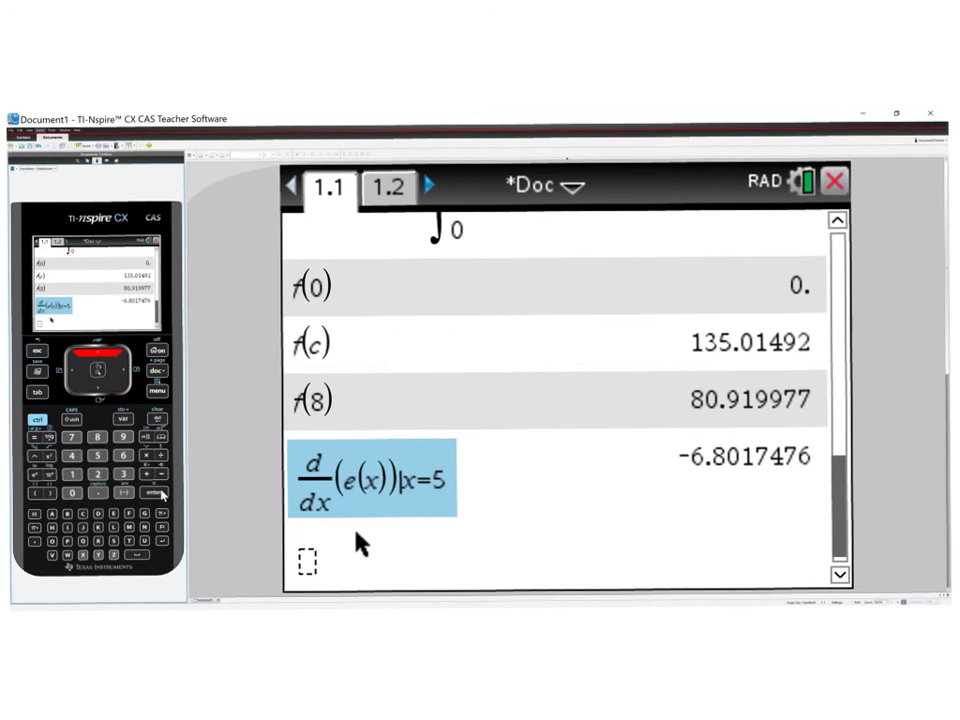
pyautogui.click(160, 492)
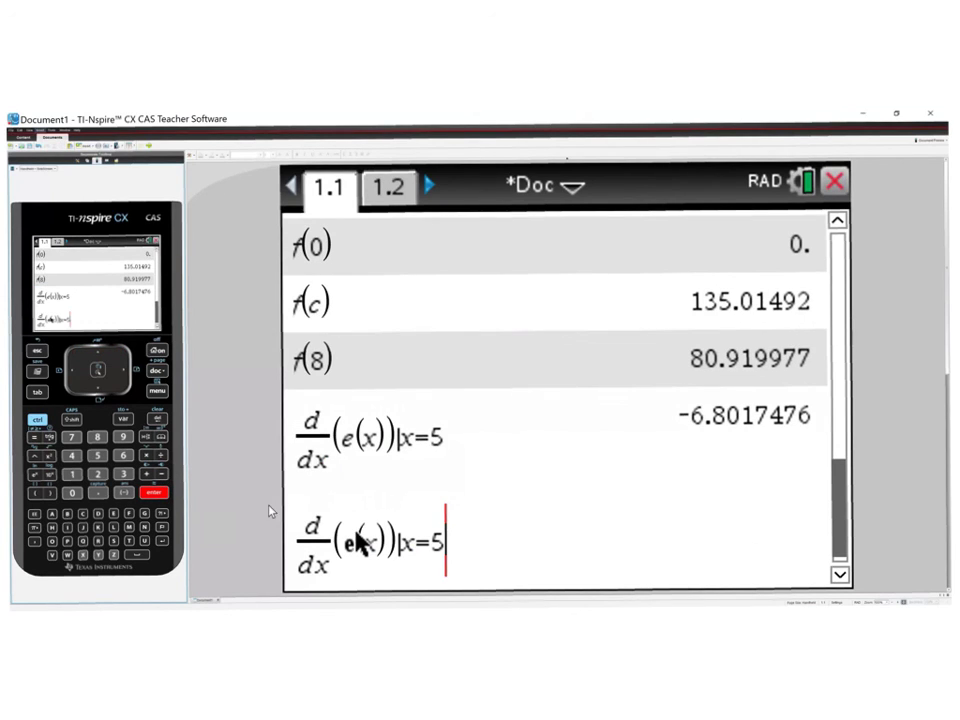
pyautogui.click(356, 542)
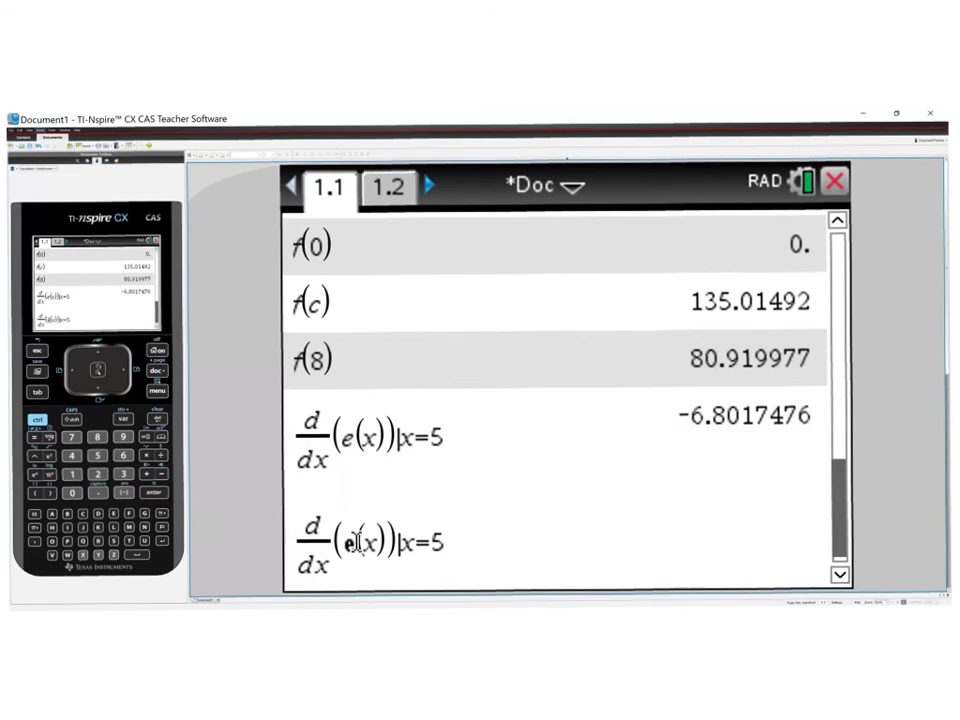
pyautogui.press('BackSpace')
pyautogui.write('l')
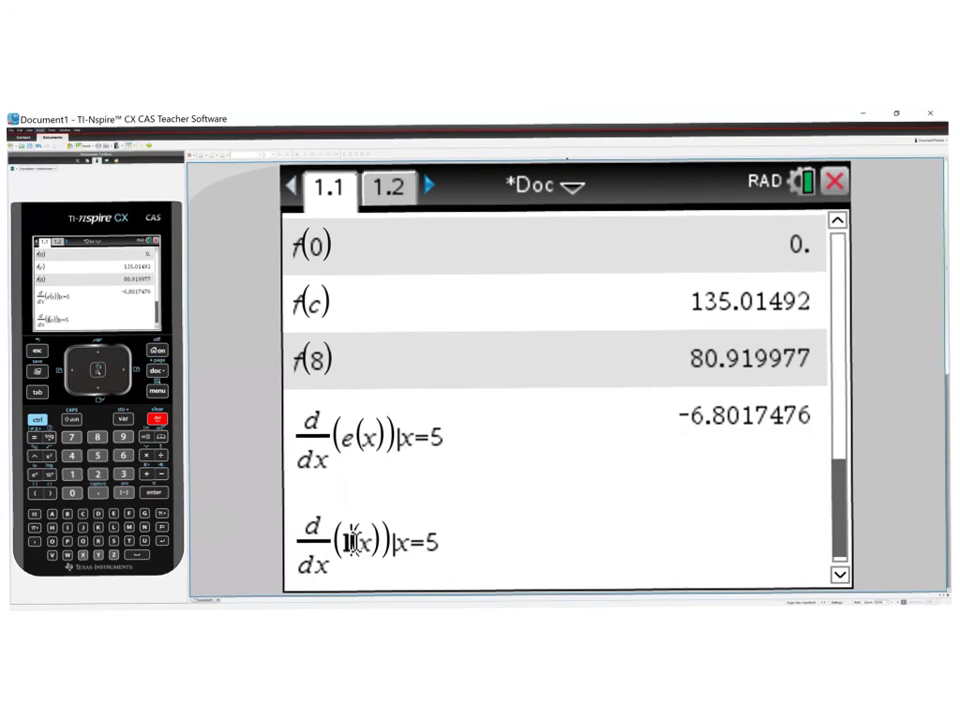
pyautogui.press('BackSpace')
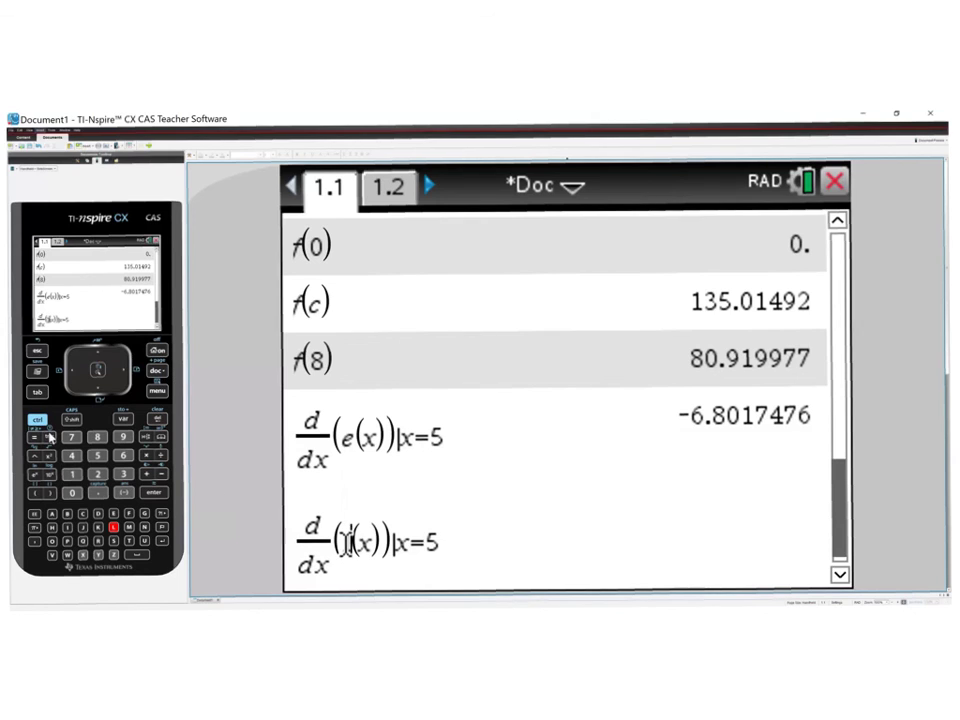
pyautogui.click(37, 421)
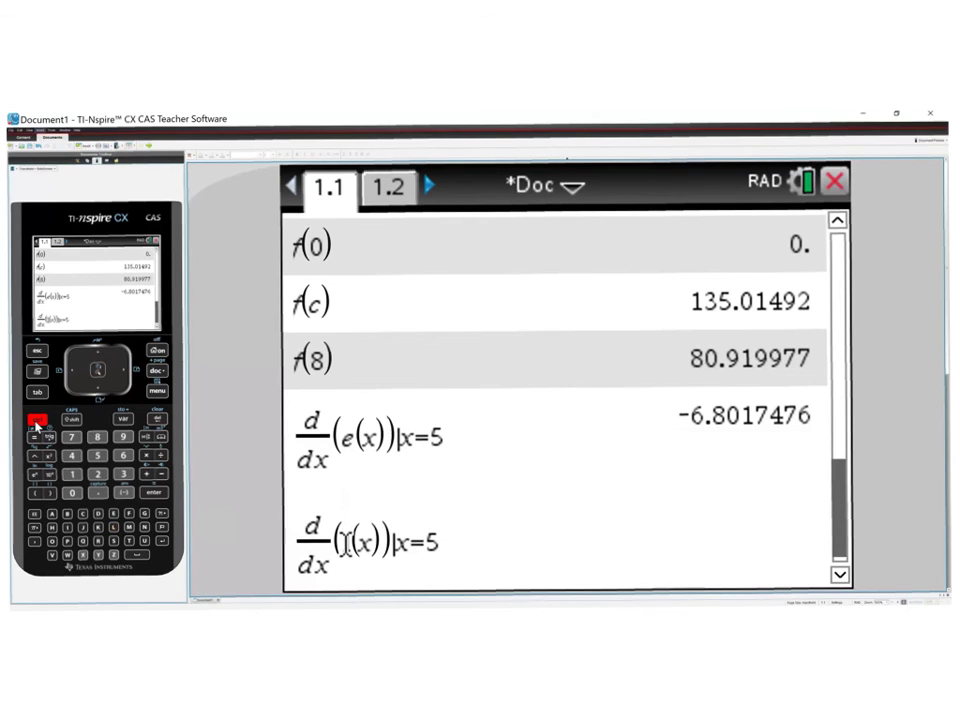
pyautogui.click(155, 494)
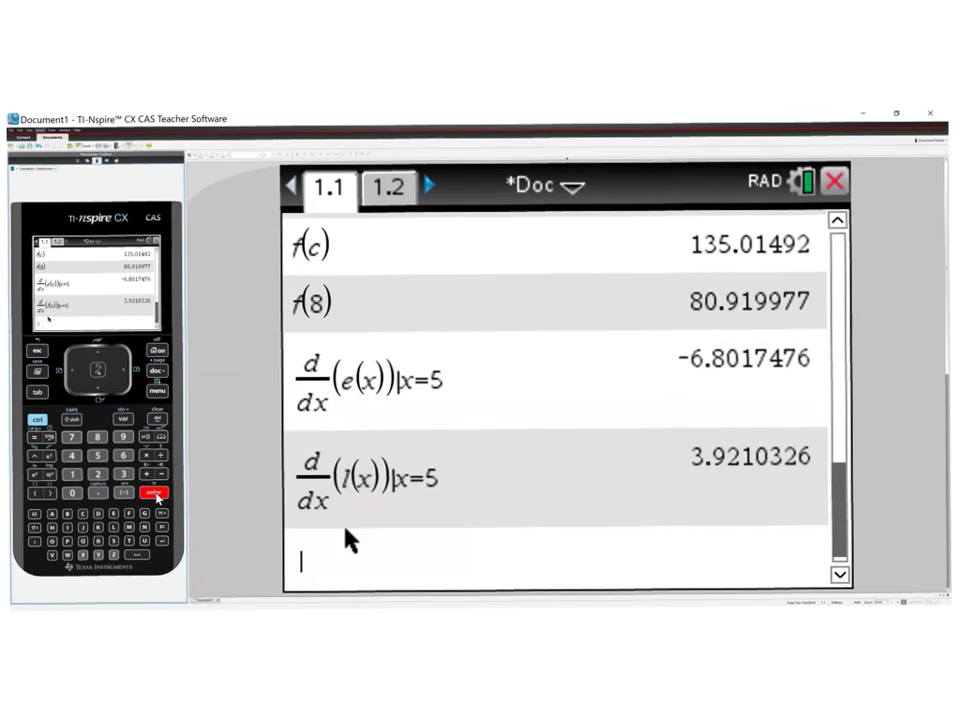